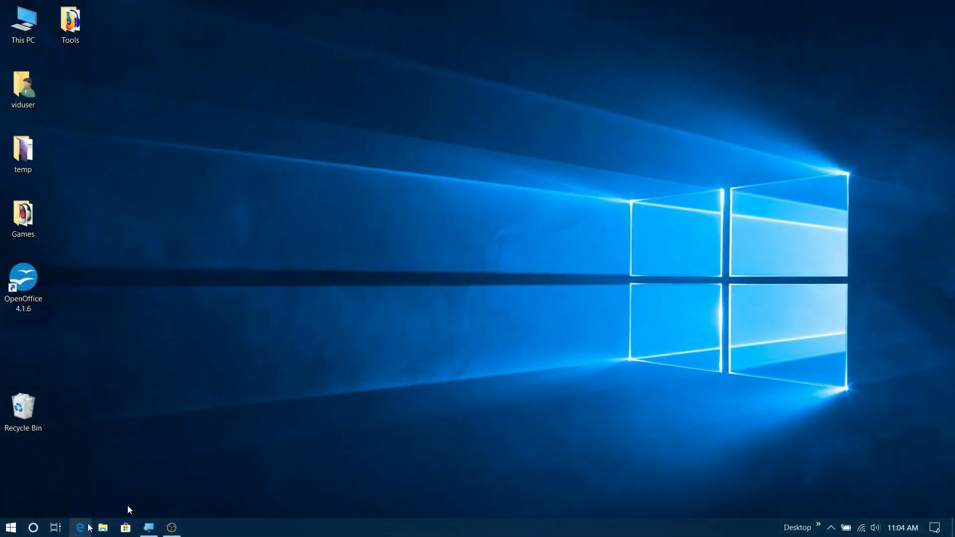
Open the Edge browser, search the web for "gimp" and open the official gimp.org website
left_click(80, 526)
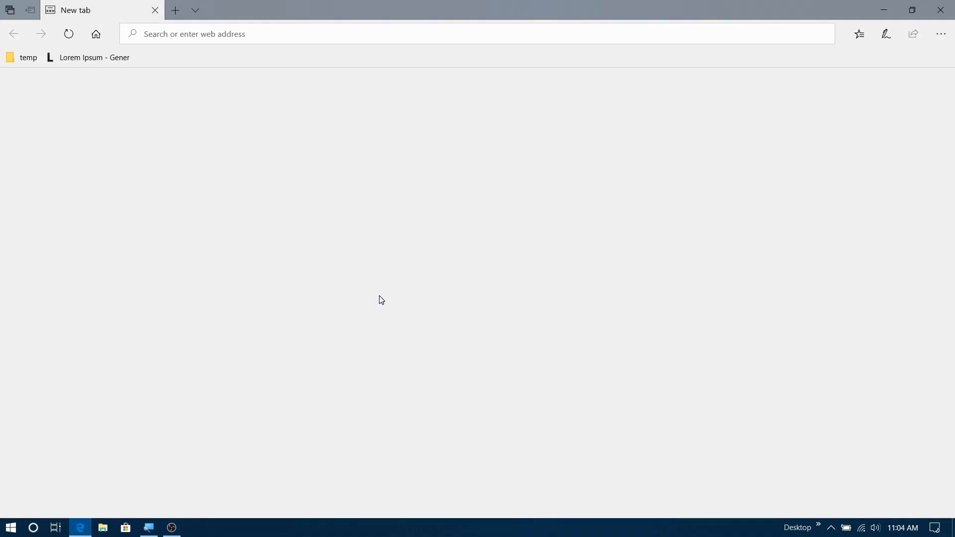
left_click(337, 115)
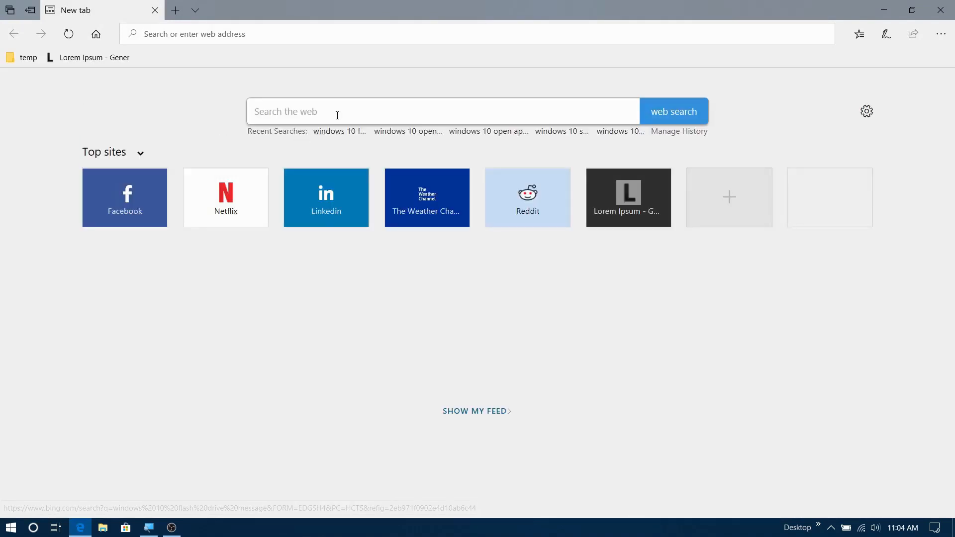
type("gimp")
key("Return")
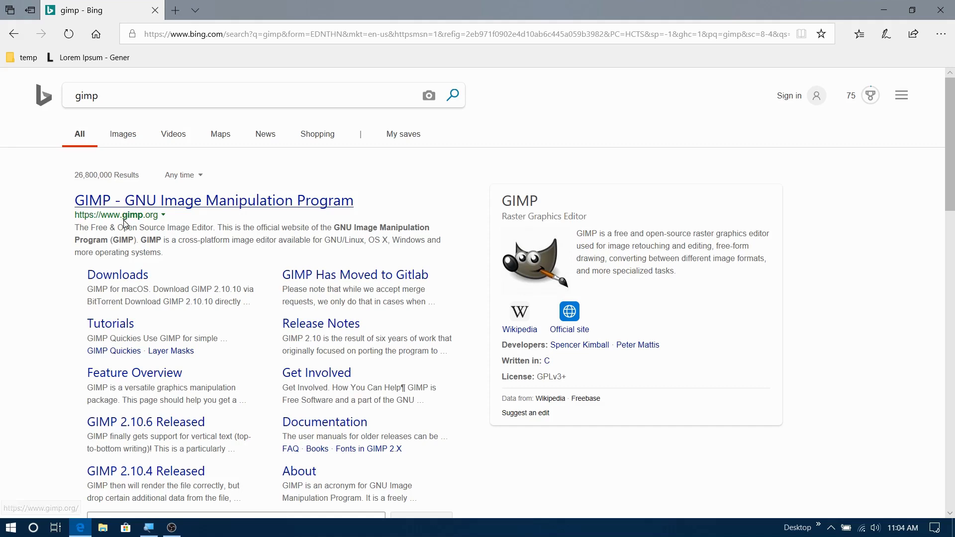
left_click(168, 204)
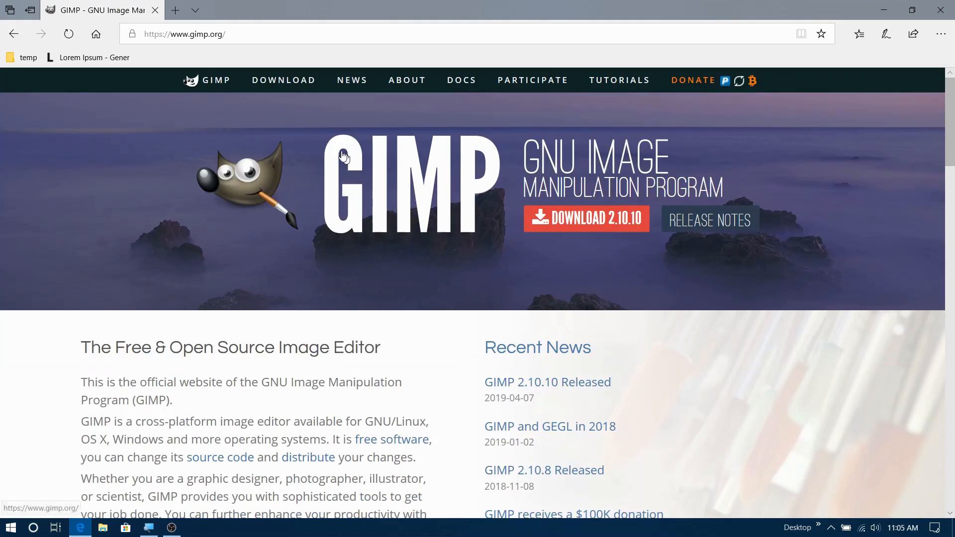
Download the GIMP 2.10.10 installer for Windows directly from the site's downloads page and save it
left_click(277, 82)
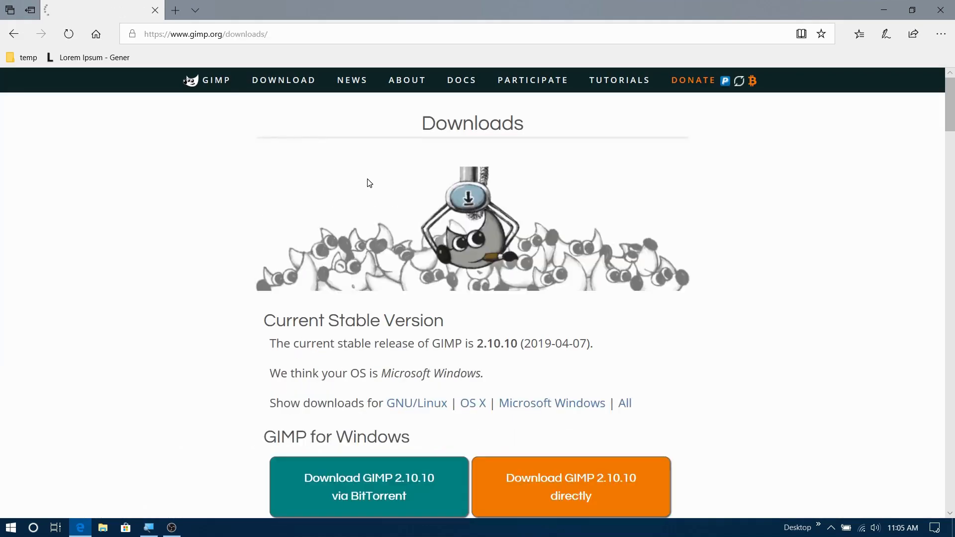
scroll(373, 256, "down", 1)
scroll(376, 262, "down", 1)
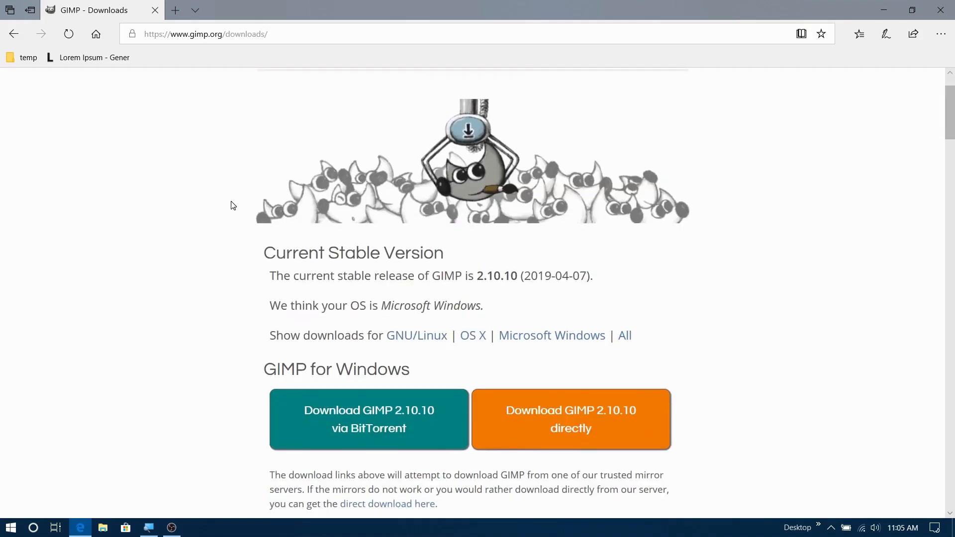
scroll(233, 206, "down", 1)
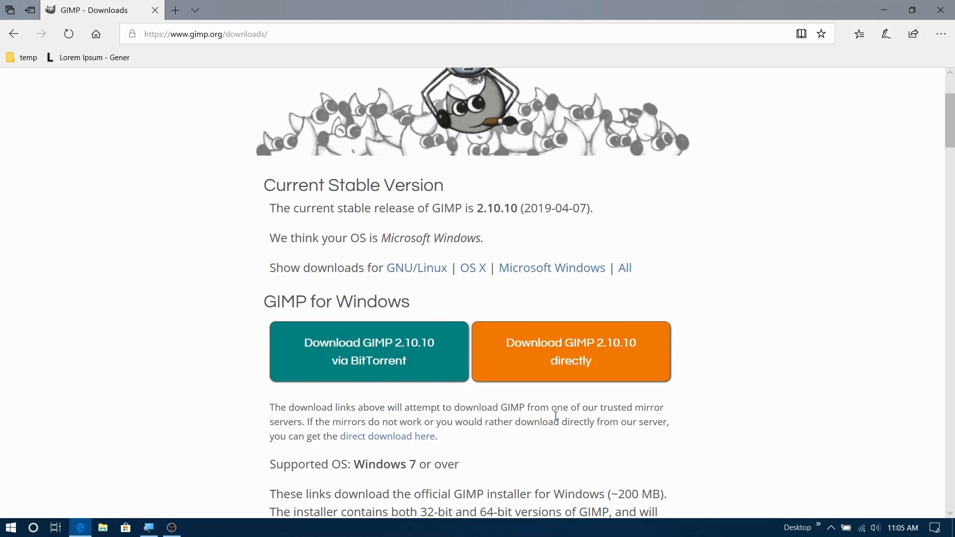
scroll(556, 416, "down", 1)
left_click(606, 313)
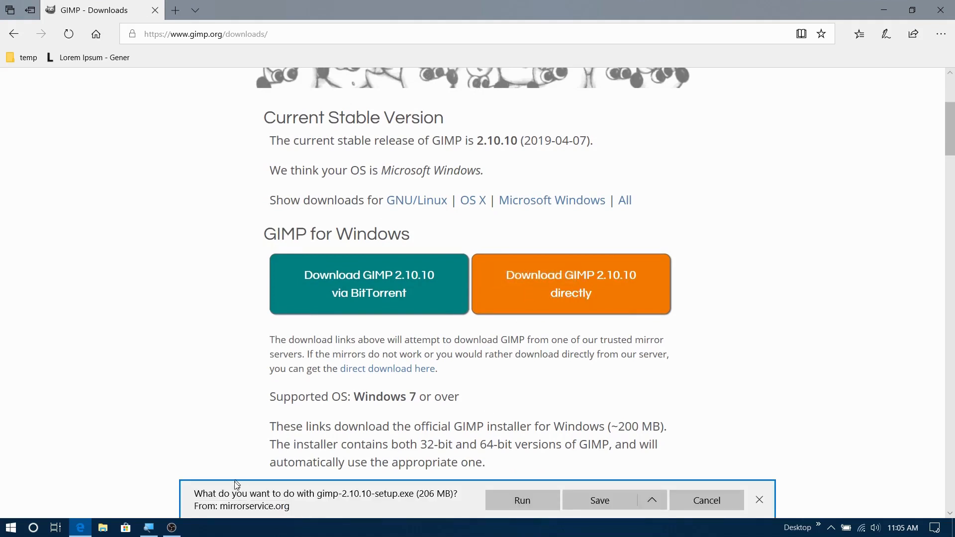
left_click(615, 502)
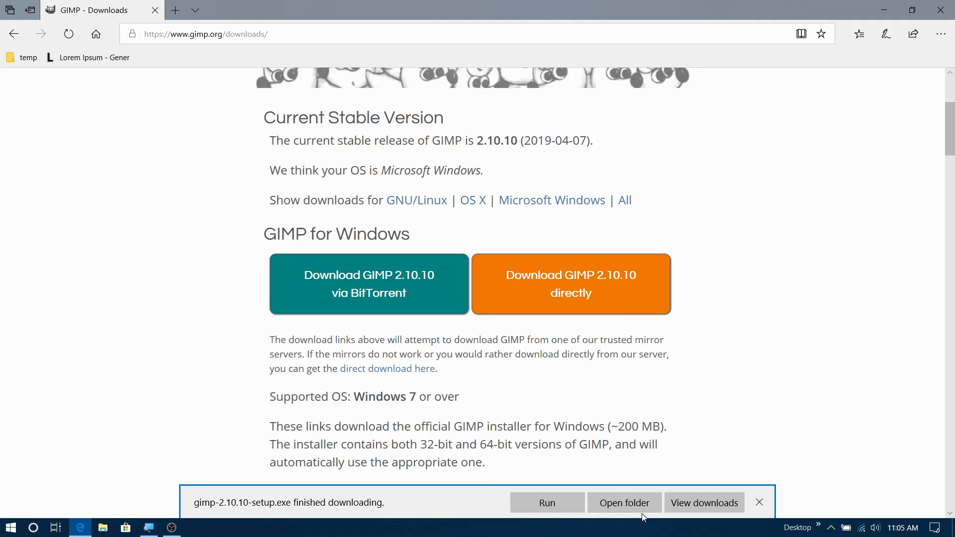
Run gimp-2.10.10-setup.exe from the Downloads folder, closing the browser and the folder window
left_click(629, 503)
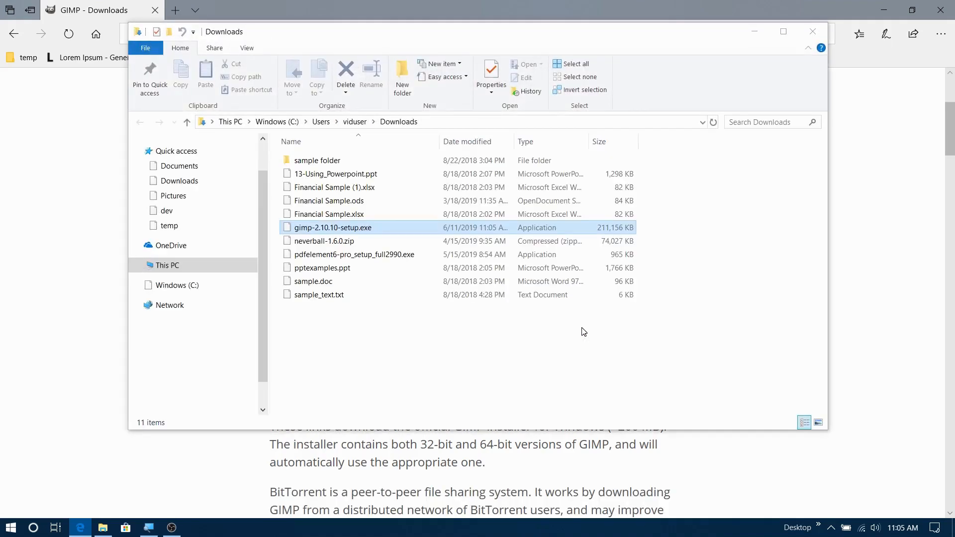
left_click(942, 10)
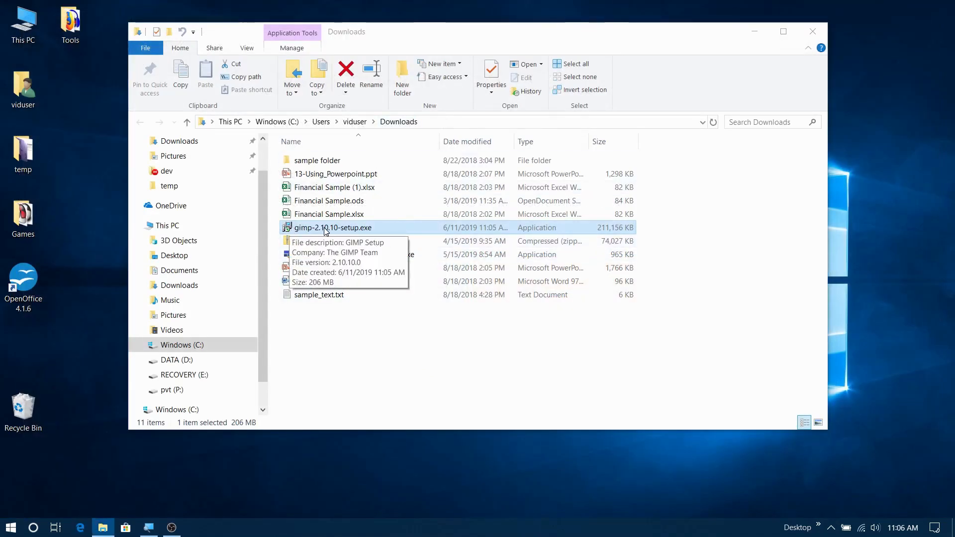
double_click(297, 230)
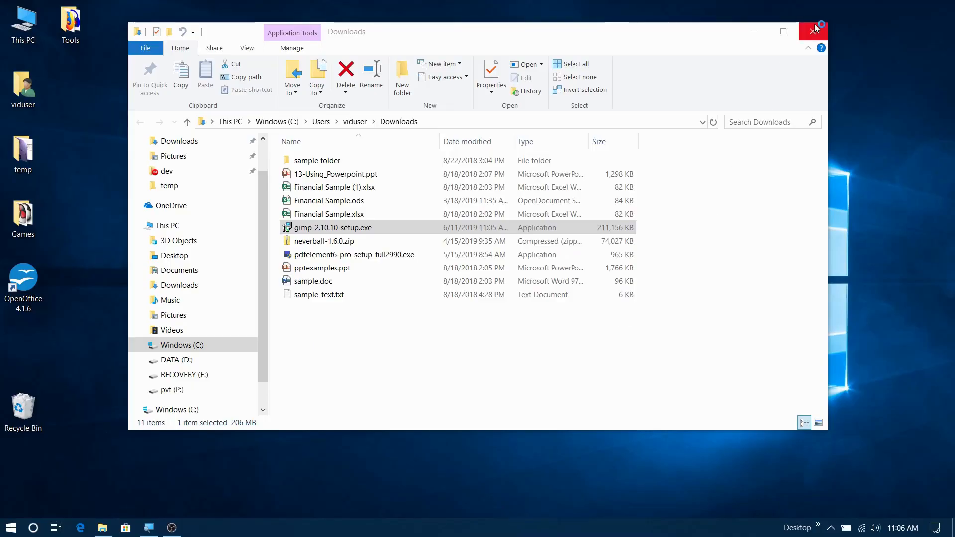
left_click(812, 28)
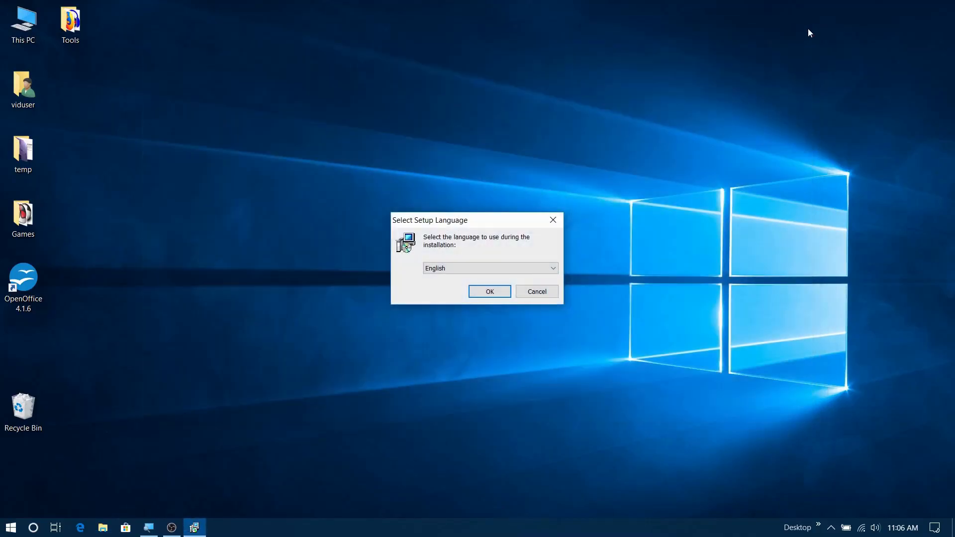
Start a customized GIMP setup in English and continue past the license agreement
left_click_drag(503, 223, 486, 224)
left_click(473, 293)
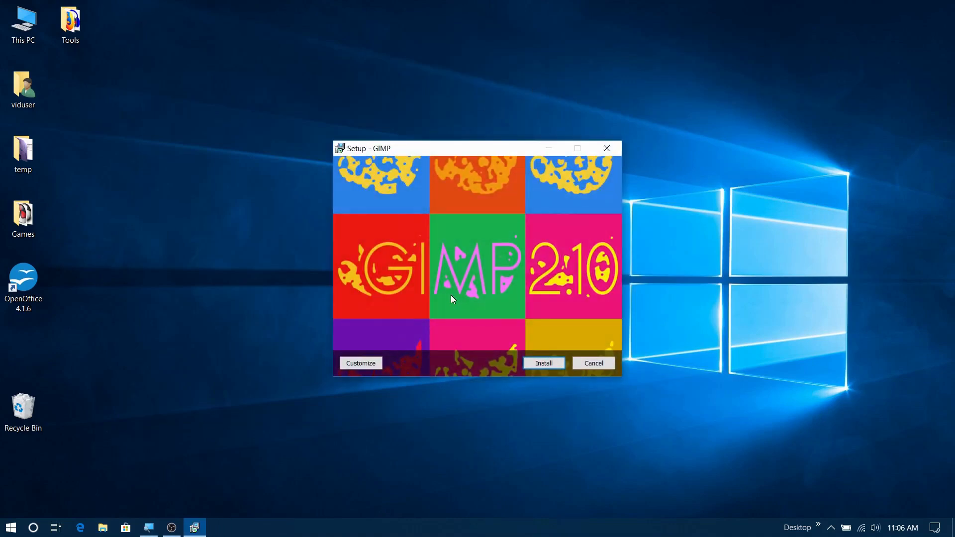
left_click(376, 365)
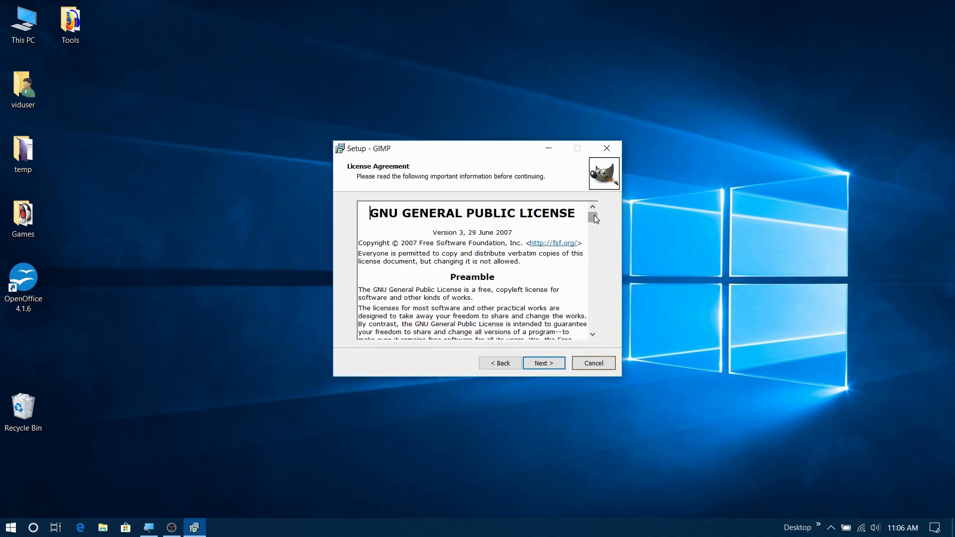
left_click(556, 364)
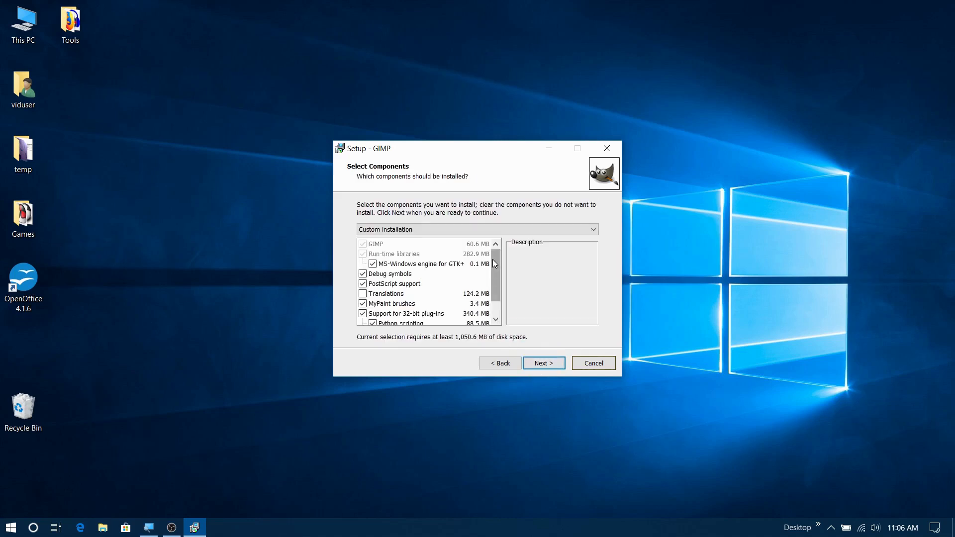
Review the component and file association lists in the setup and continue with the default selections
left_click_drag(492, 258, 493, 268)
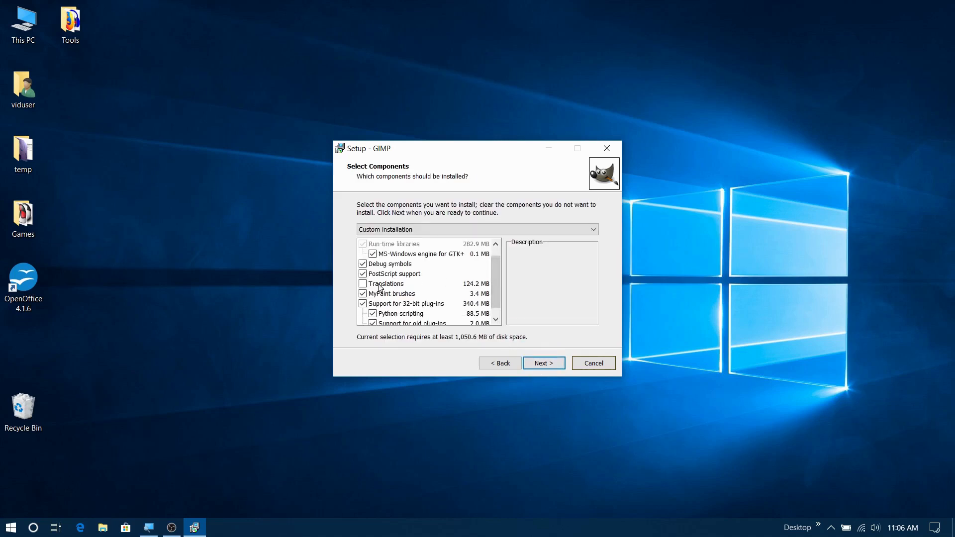
mouse_move(499, 287)
left_mouse_down()
mouse_move(497, 277)
mouse_move(496, 285)
left_mouse_up()
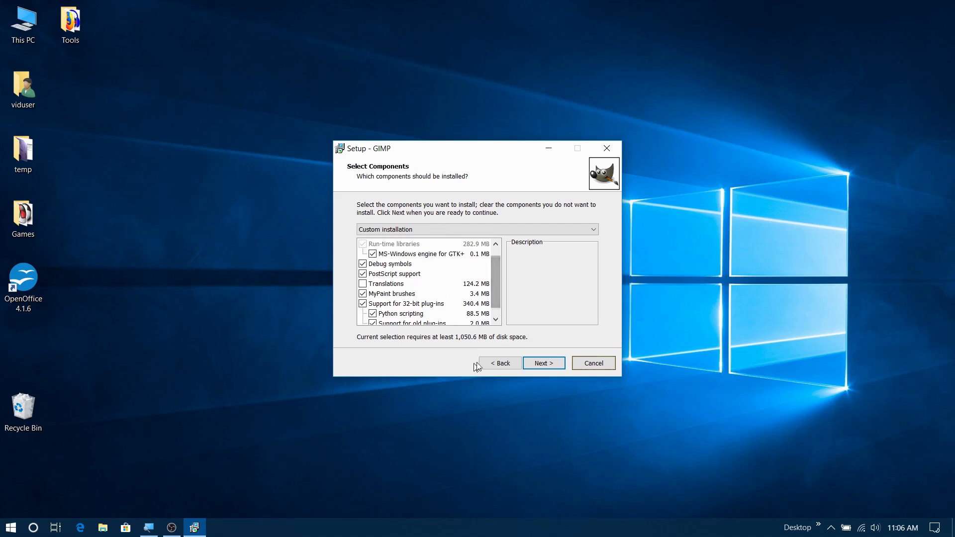
left_click(556, 370)
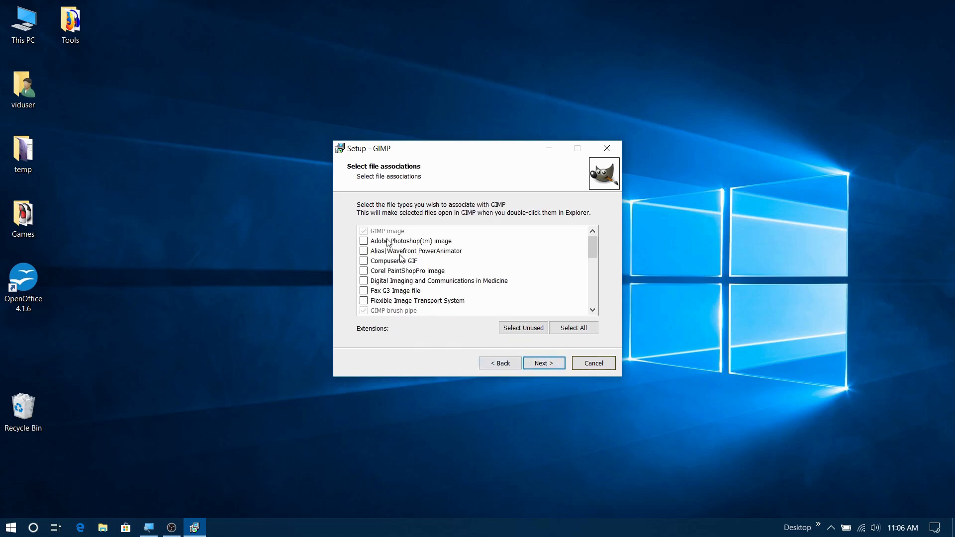
mouse_move(591, 249)
left_mouse_down()
mouse_move(590, 304)
mouse_move(586, 243)
left_mouse_up()
left_click(547, 365)
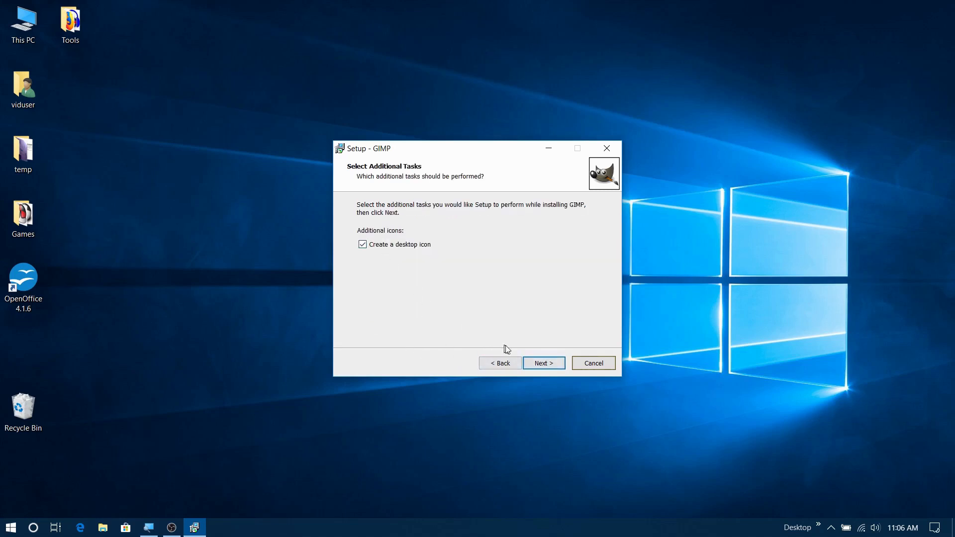
Keep the desktop icon option, install GIMP and finish the setup wizard
left_click(554, 368)
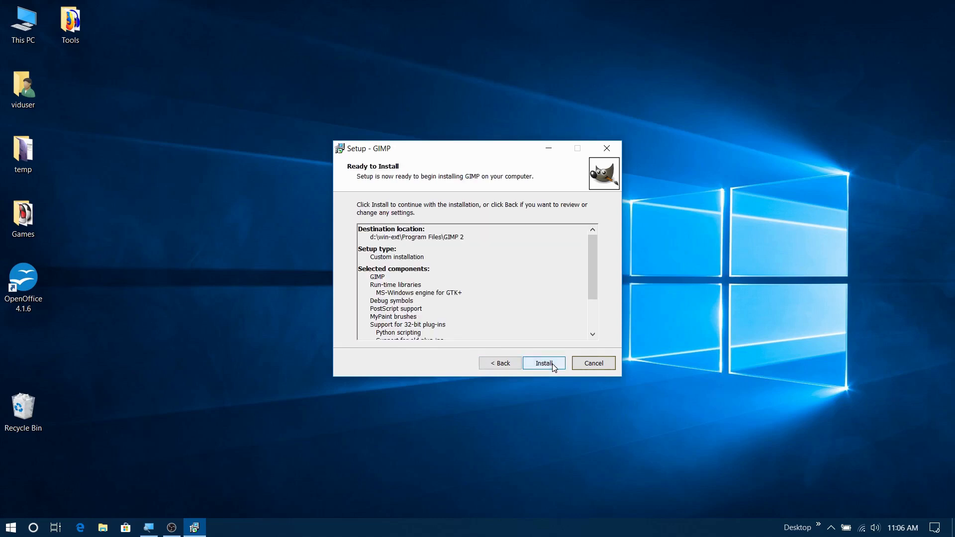
left_click(554, 367)
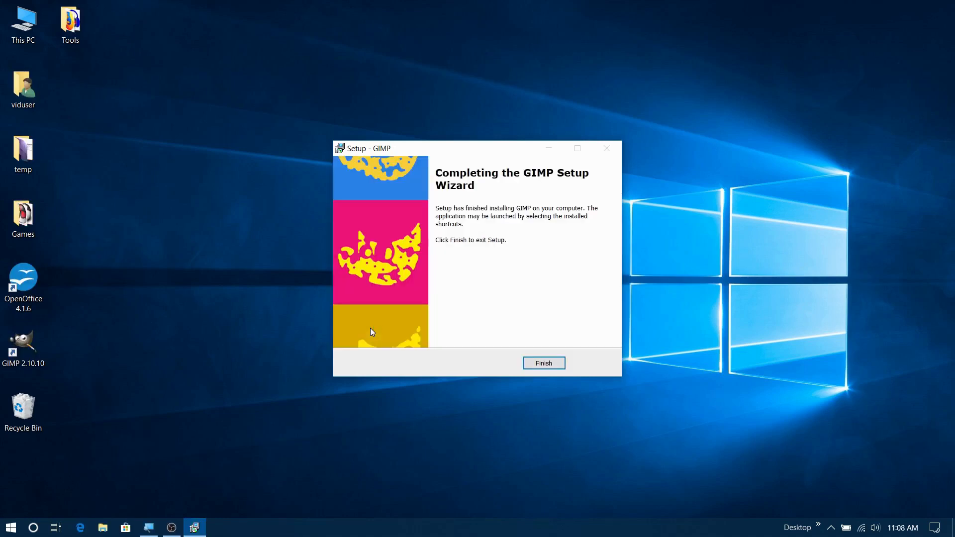
left_click(548, 366)
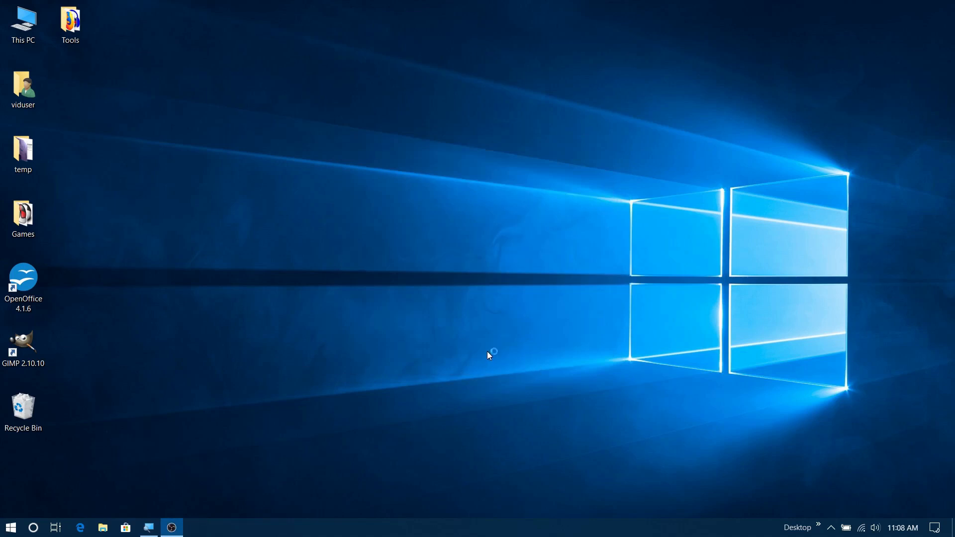
Launch GIMP 2.10.10 from the desktop, move its main window to the upper screen area and place the toolbox beside the Layers - Brushes window
left_click(22, 346)
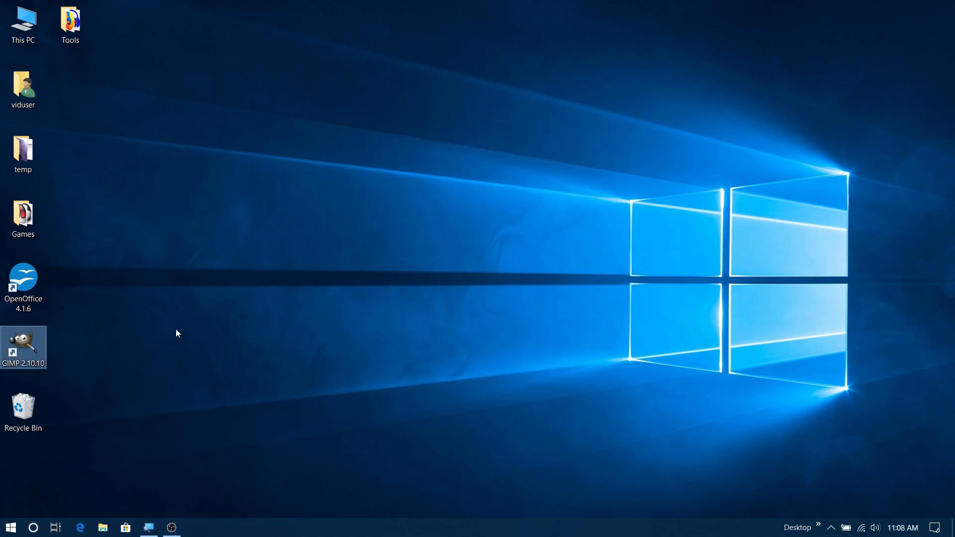
double_click(23, 344)
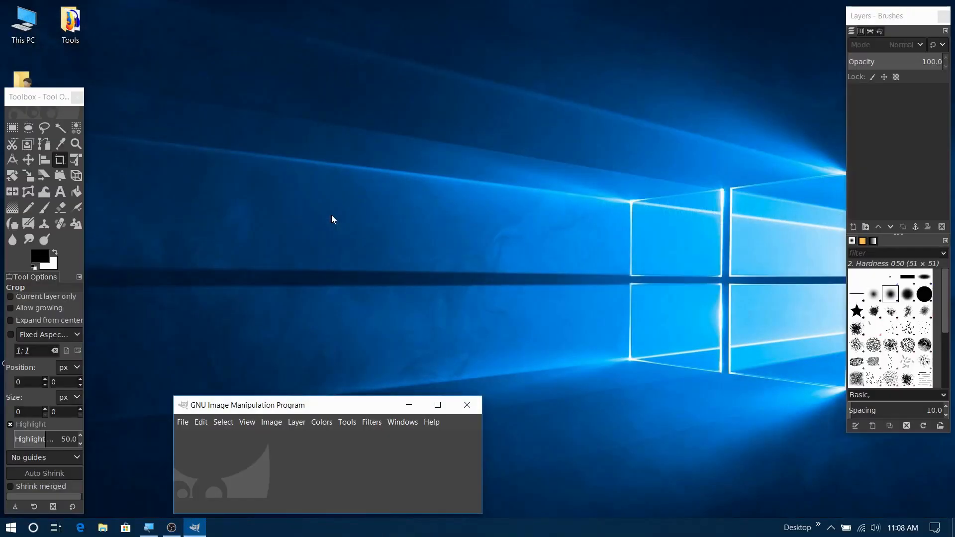
left_click_drag(290, 410, 230, 17)
left_click_drag(31, 100, 786, 19)
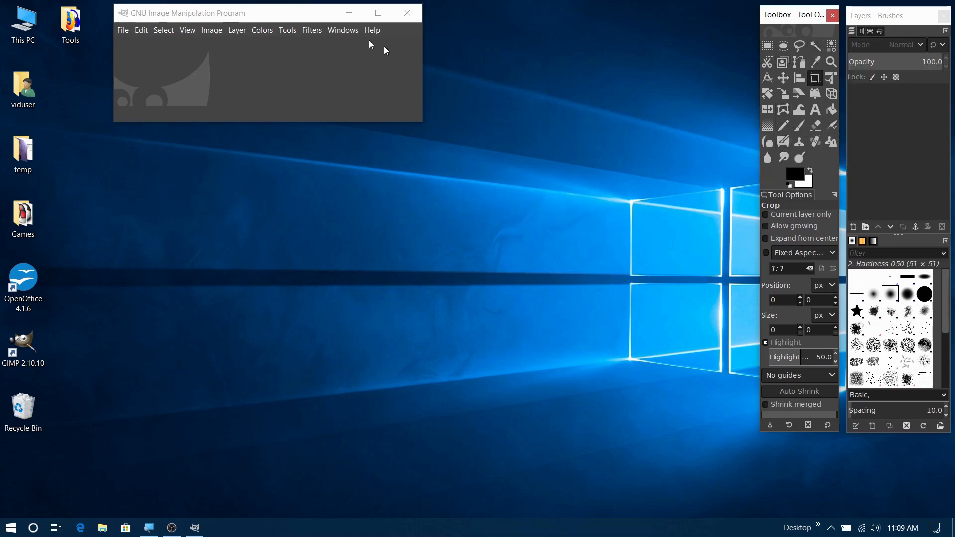
mouse_move(237, 21)
left_mouse_down()
mouse_move(259, 26)
mouse_move(227, 26)
left_mouse_up()
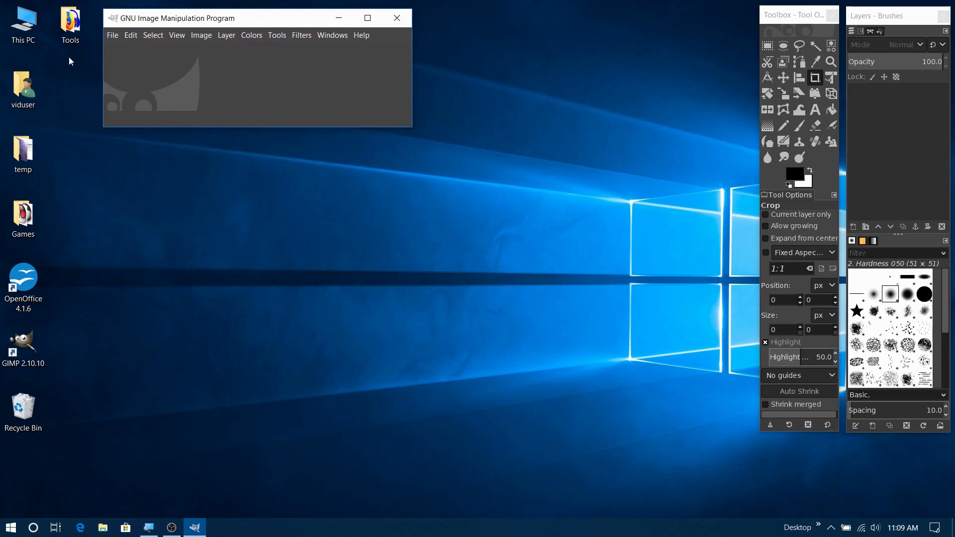
Start a new image and set its size to 1024 px wide and 768 px high
left_click(113, 35)
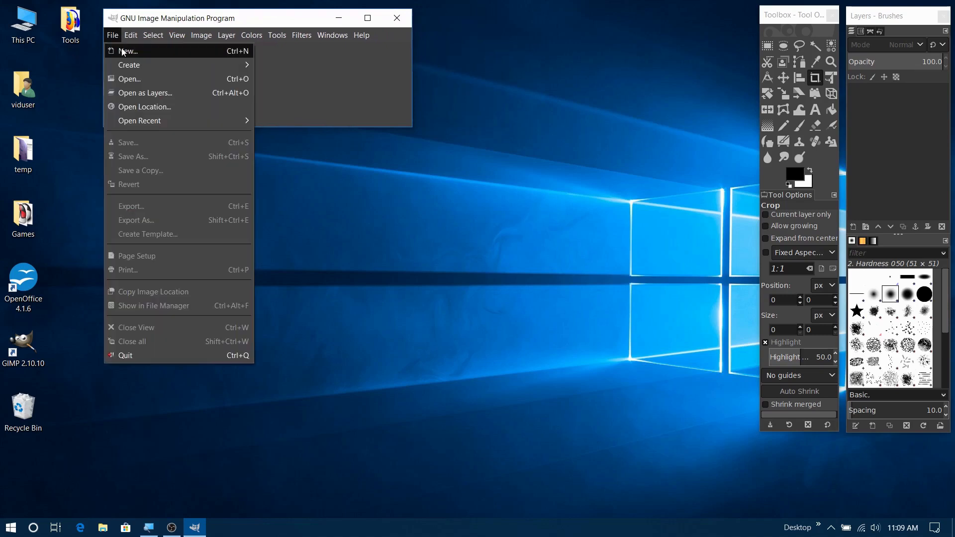
left_click(121, 50)
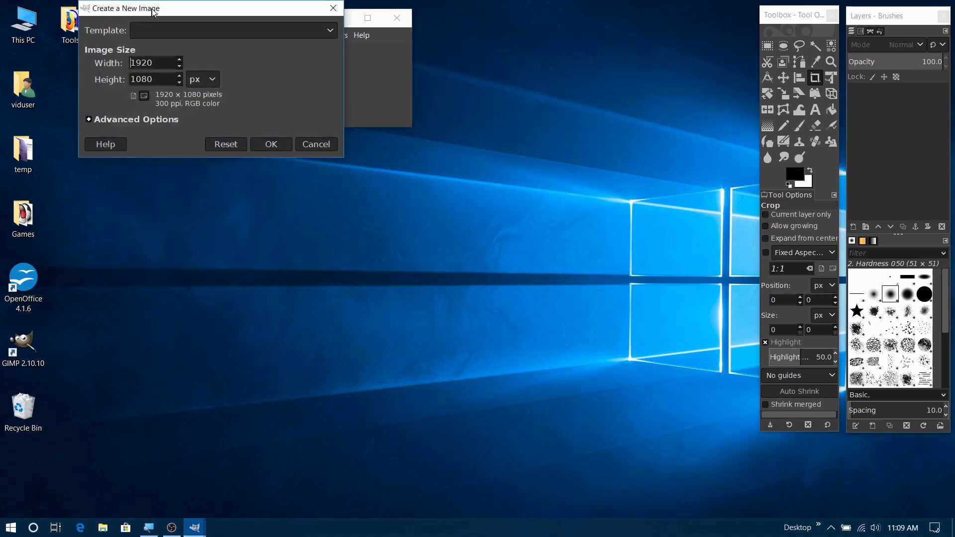
left_click_drag(207, 186, 136, 187)
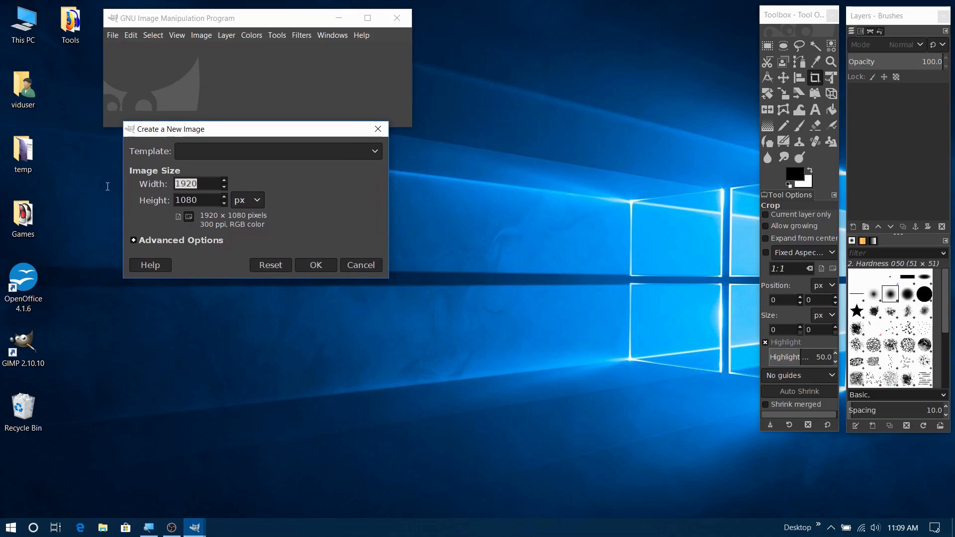
type("1024")
key("Tab")
type("`")
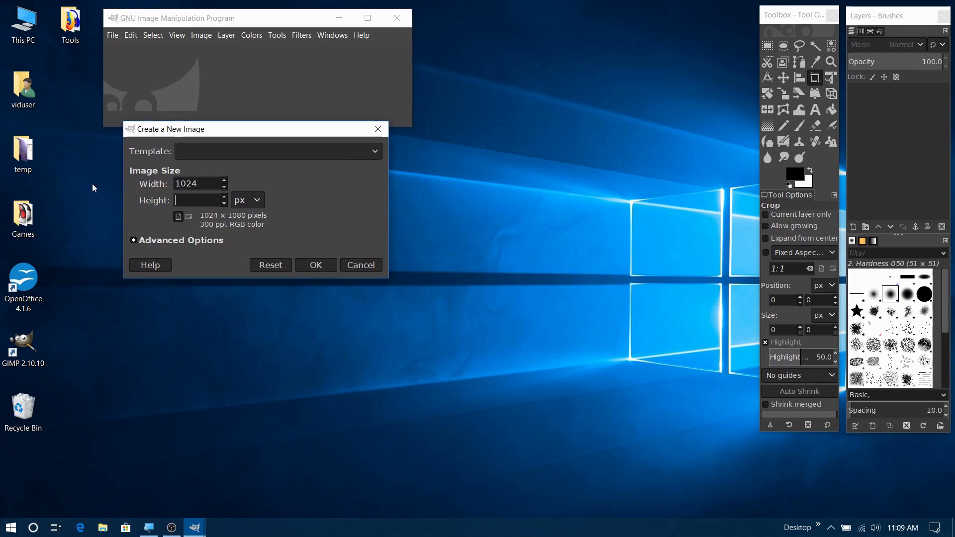
type("768")
Expand the advanced options, keep RGB color as color space, fill the image with White and create it
left_click(135, 241)
left_click_drag(234, 135, 242, 56)
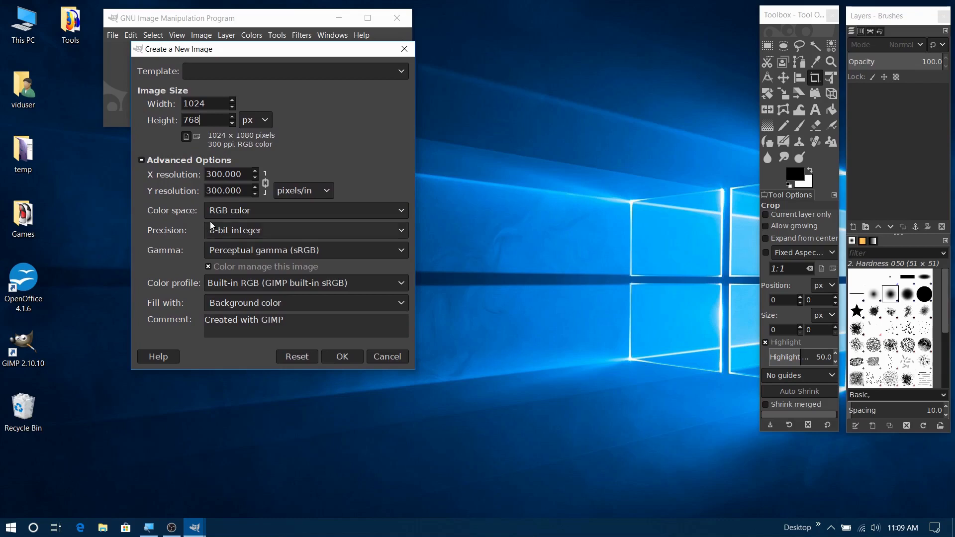
left_click(403, 210)
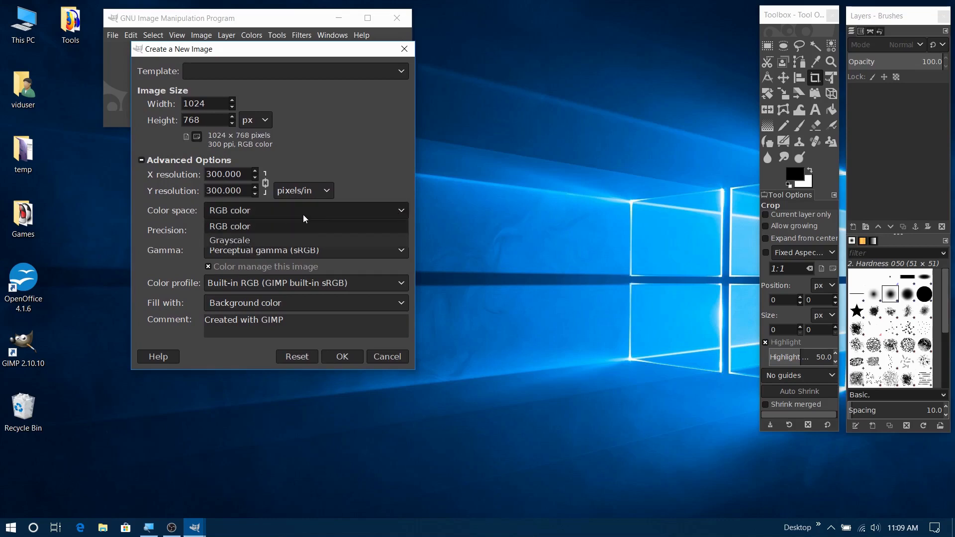
left_click(397, 214)
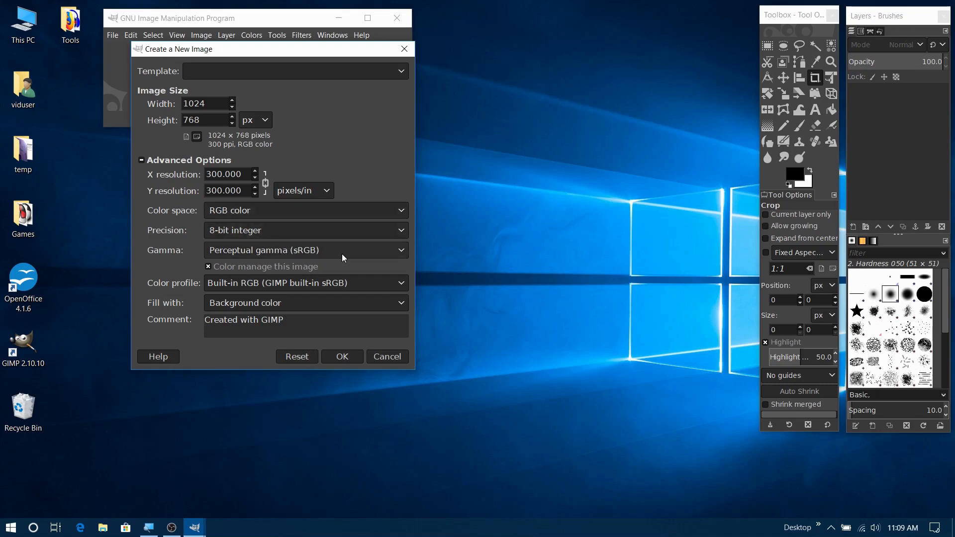
left_click(340, 307)
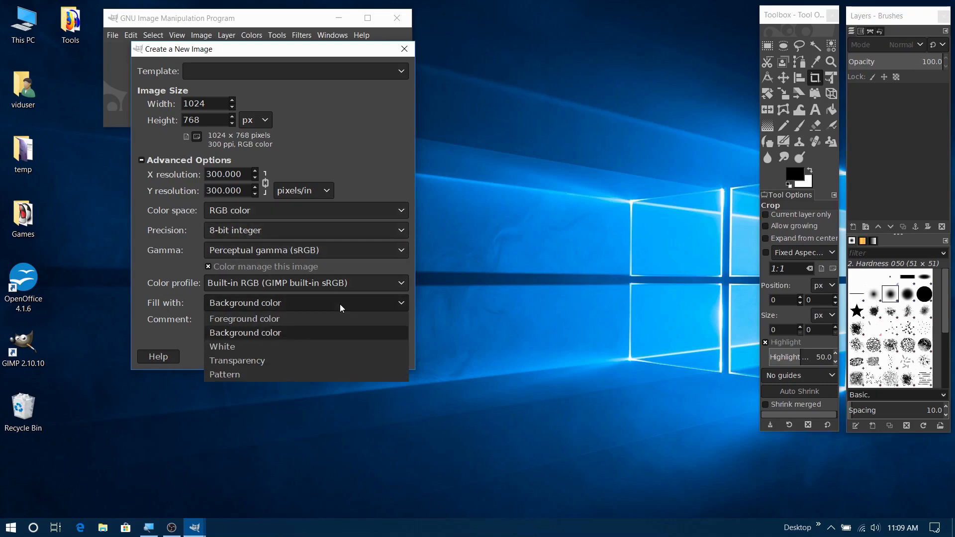
left_click(252, 347)
left_click(342, 357)
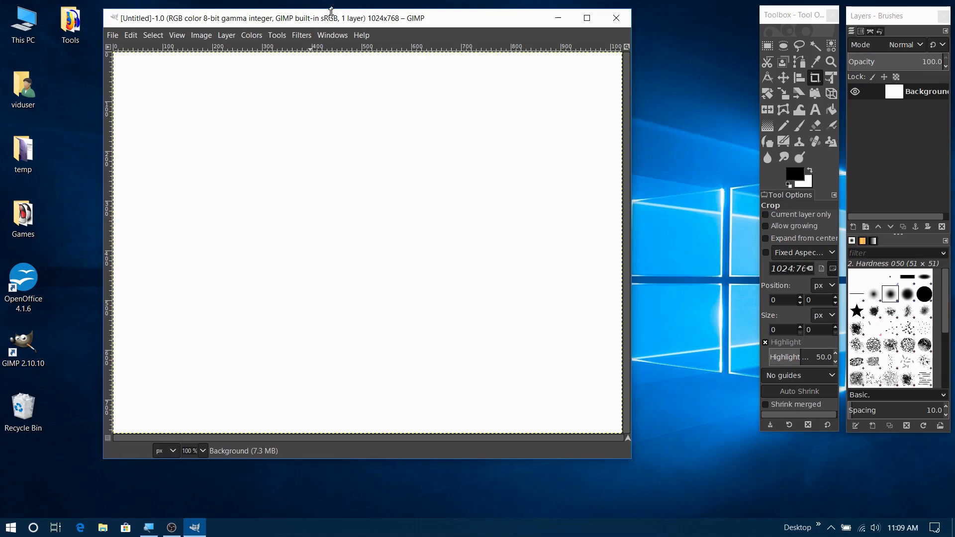
Move the new image window towards the middle of the desktop and place the toolbox closer to it
left_click_drag(331, 14, 374, 37)
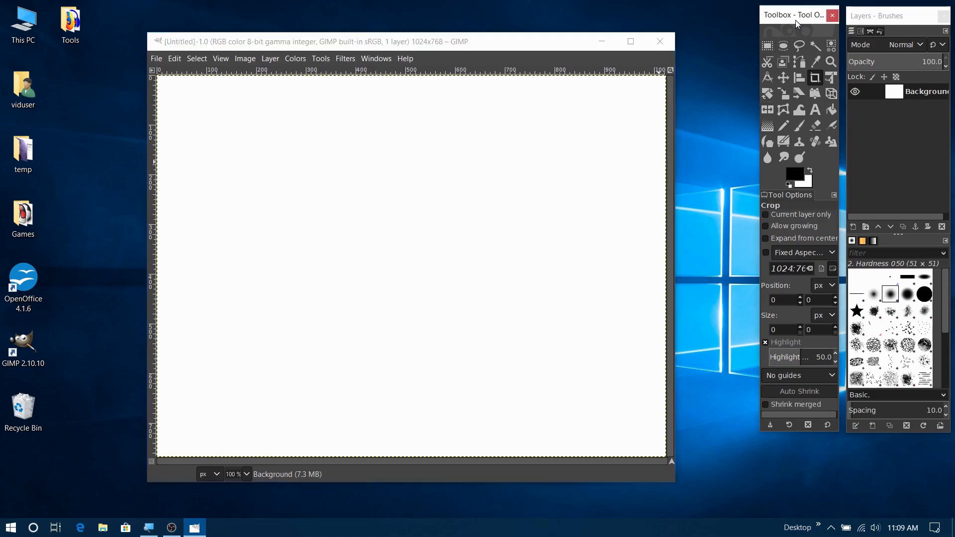
left_click_drag(795, 20, 772, 26)
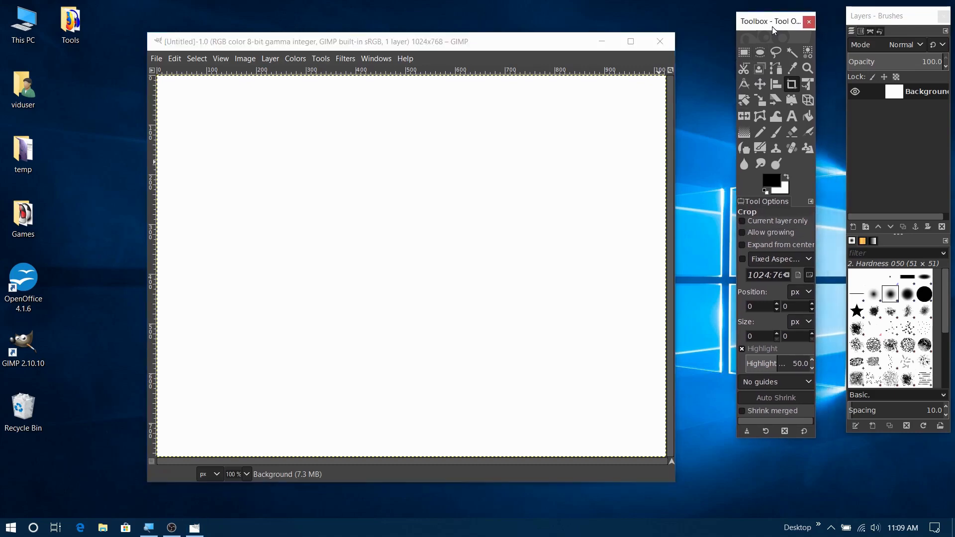
Add the text "Hello World!" in bold Comic Sans MS to the upper part of the white canvas
left_click(790, 120)
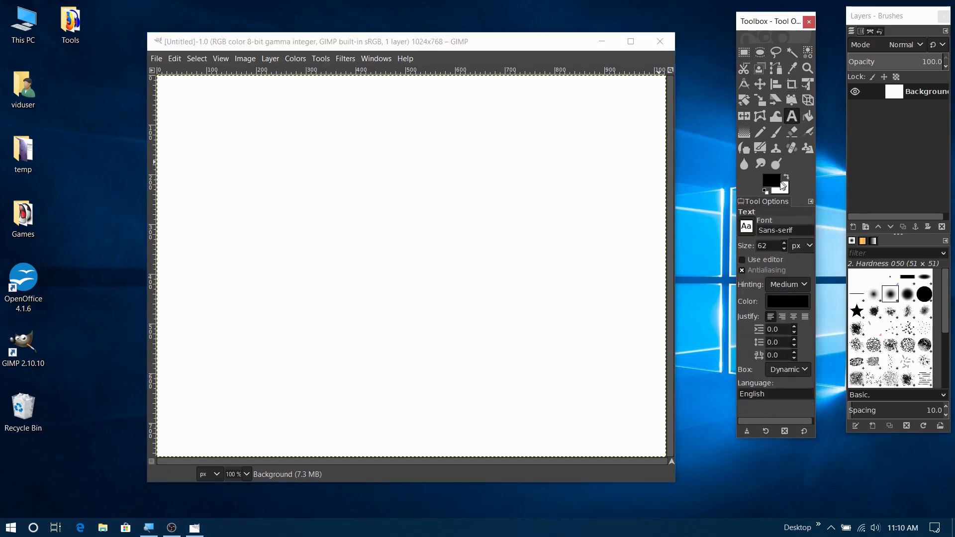
left_click(746, 228)
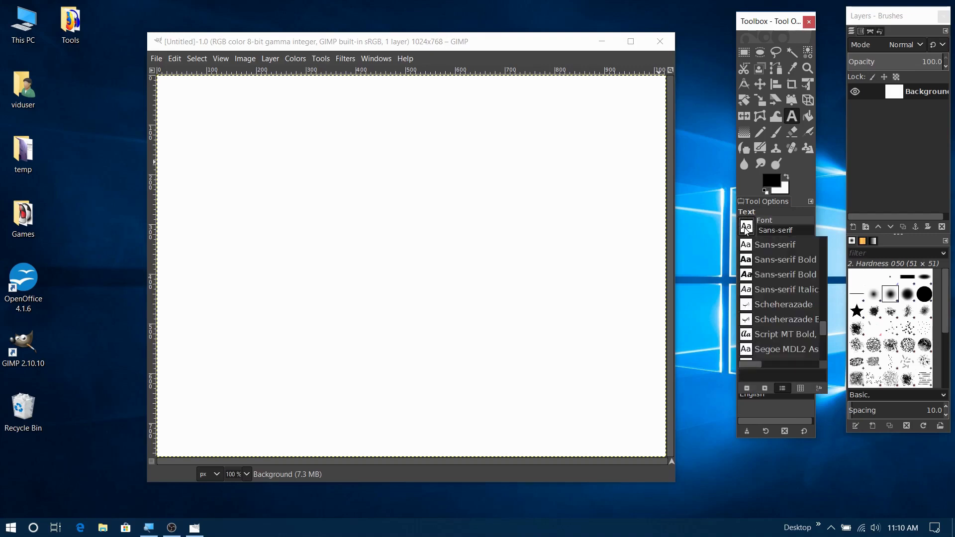
scroll(784, 273, "up", 10)
left_click(774, 291)
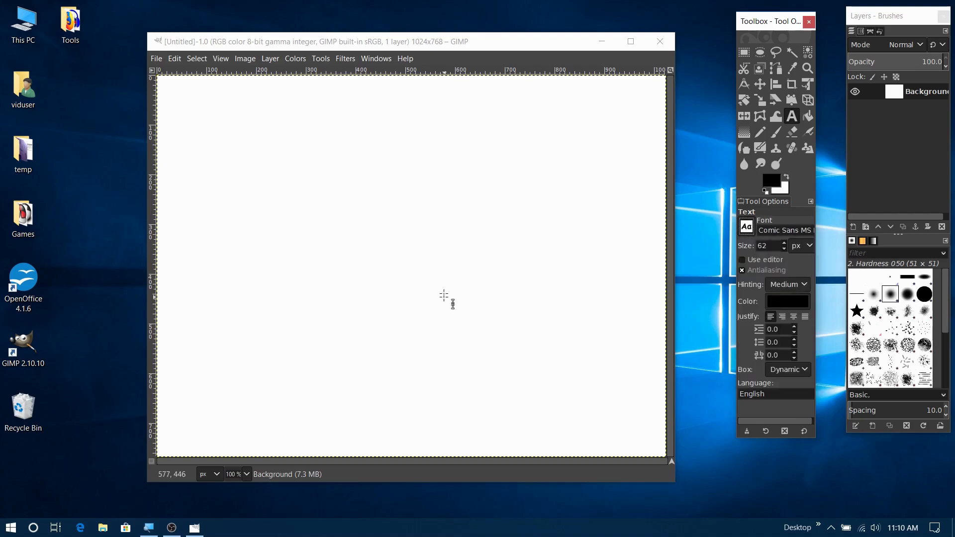
left_click(229, 150)
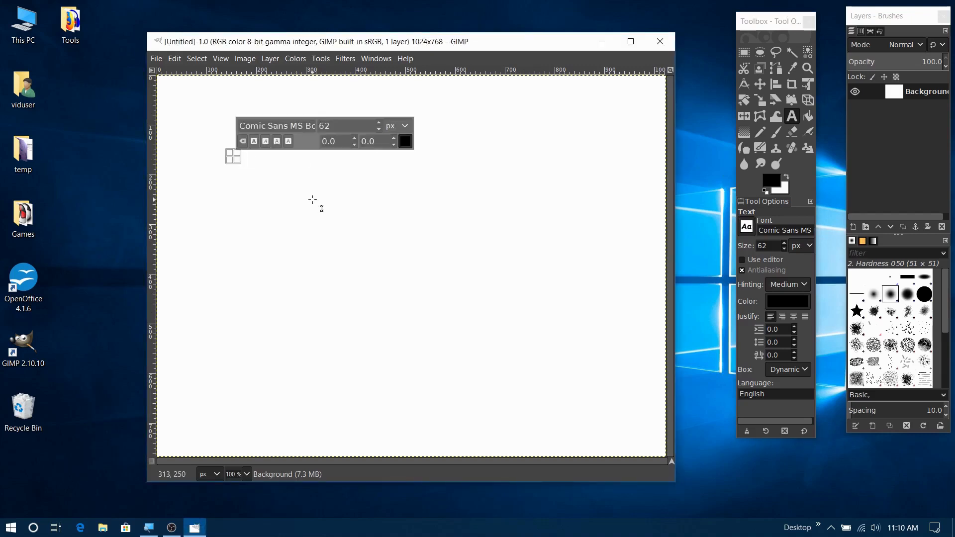
type("Hello W")
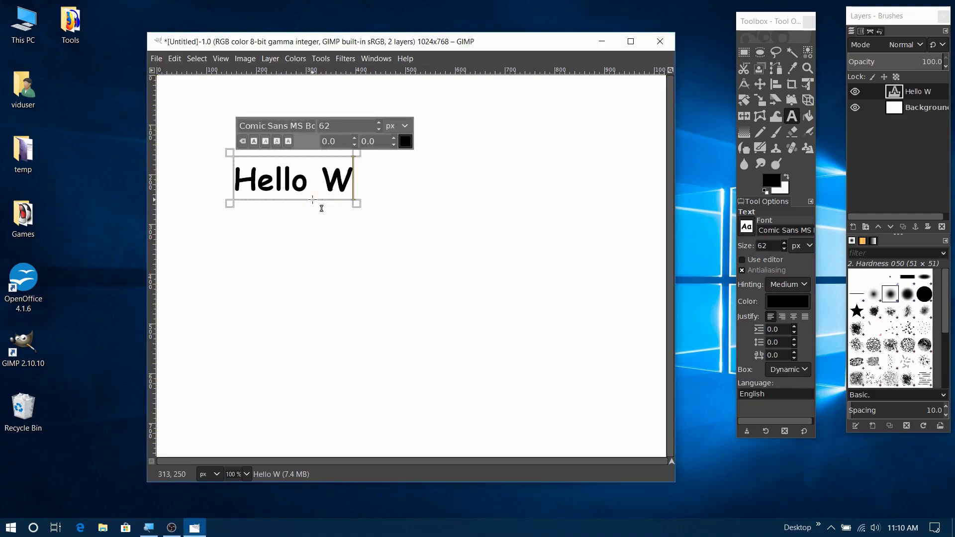
type("orld!")
Color the entire "Hello World!" text red (ff0000) and enlarge it to 120 px
key("ctrl+a")
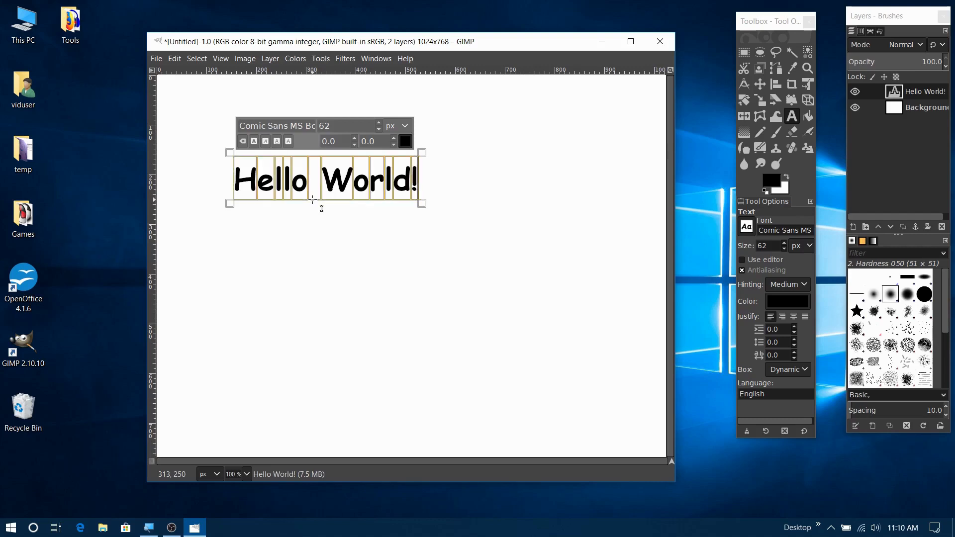
left_click(324, 183)
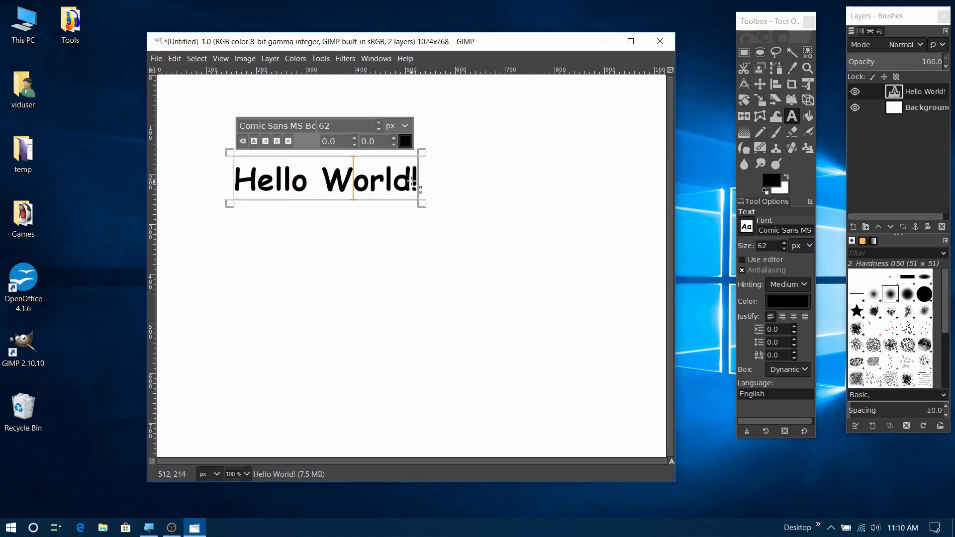
left_click_drag(423, 178, 235, 178)
left_click(325, 185)
key("ctrl+a")
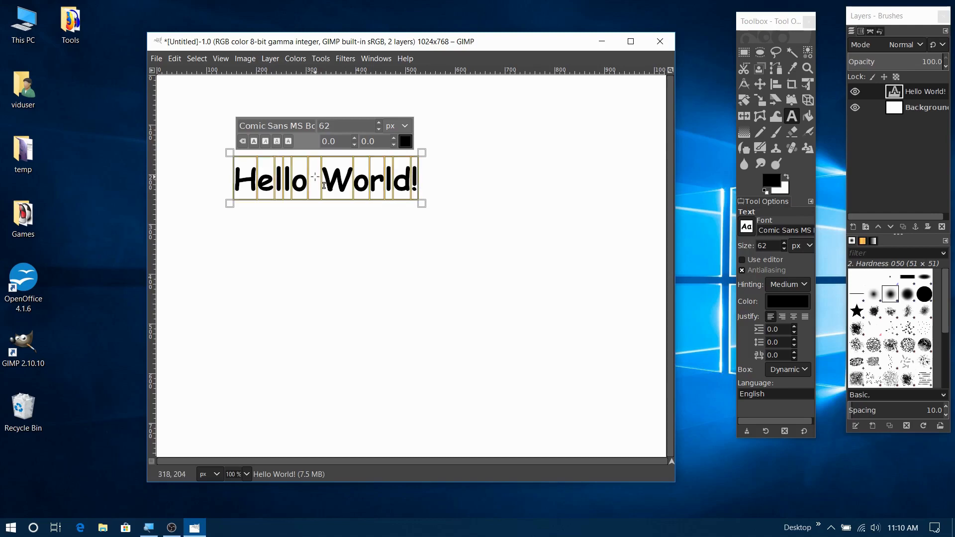
left_click(405, 141)
left_click(427, 207)
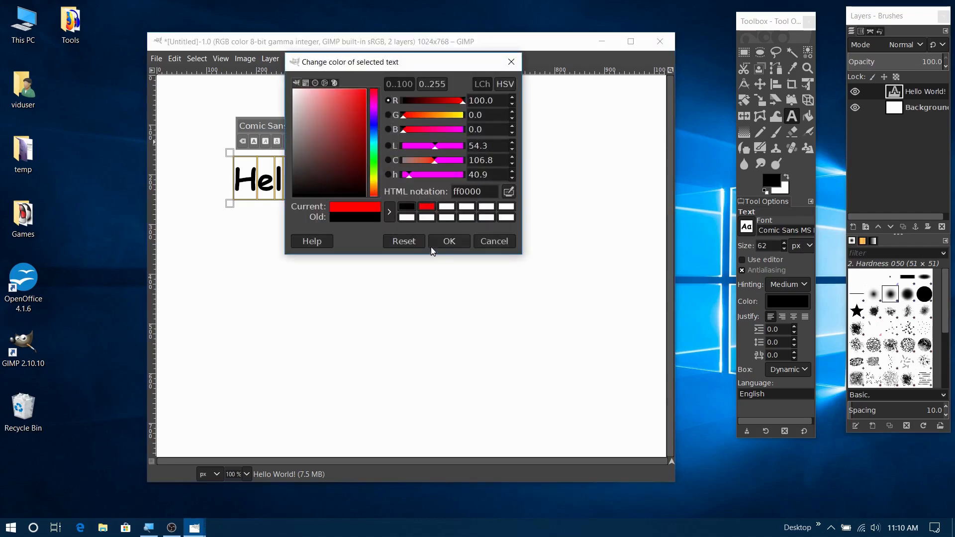
left_click(447, 240)
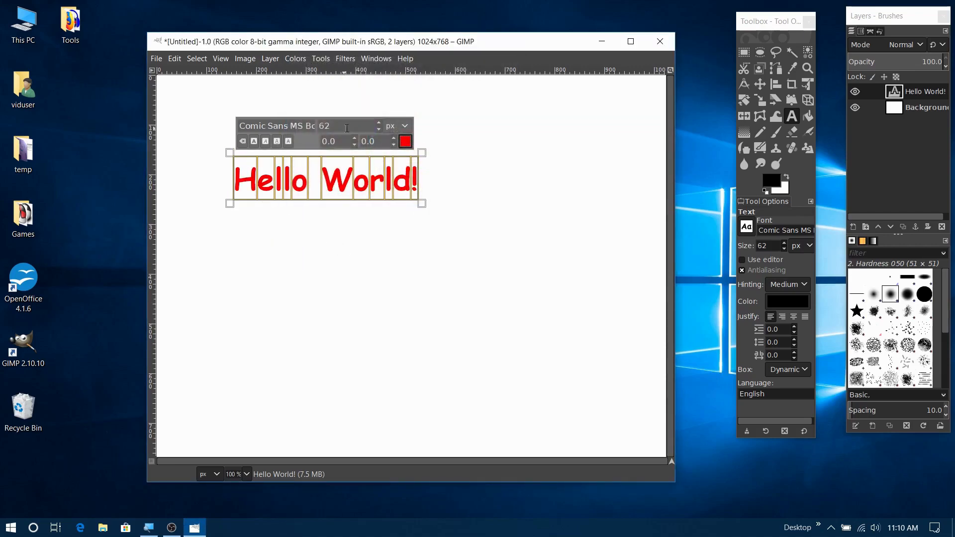
left_click_drag(379, 122, 380, 123)
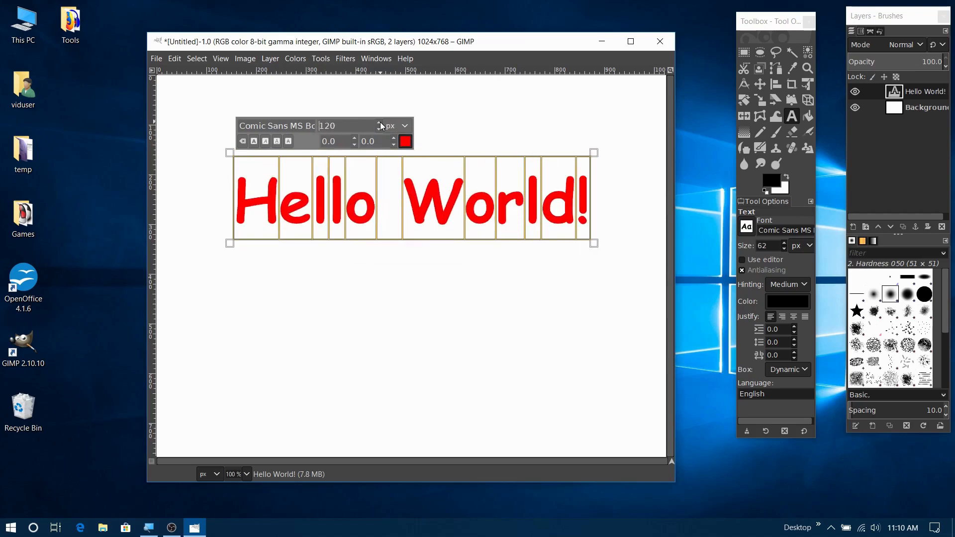
Try italic, underline and strikethrough formatting on the text and remove all three again
left_click(265, 141)
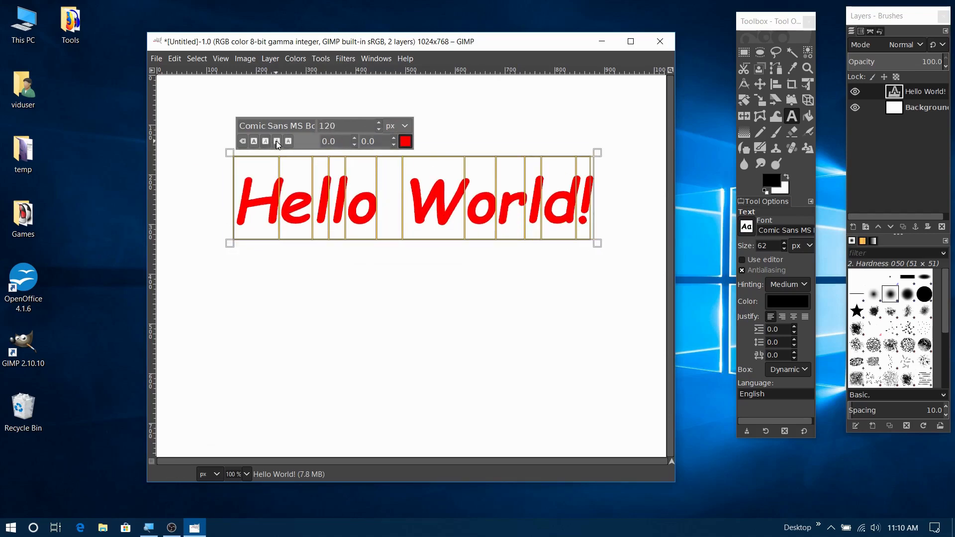
left_click(277, 141)
left_click(290, 142)
left_click(290, 143)
left_click(277, 142)
left_click(266, 141)
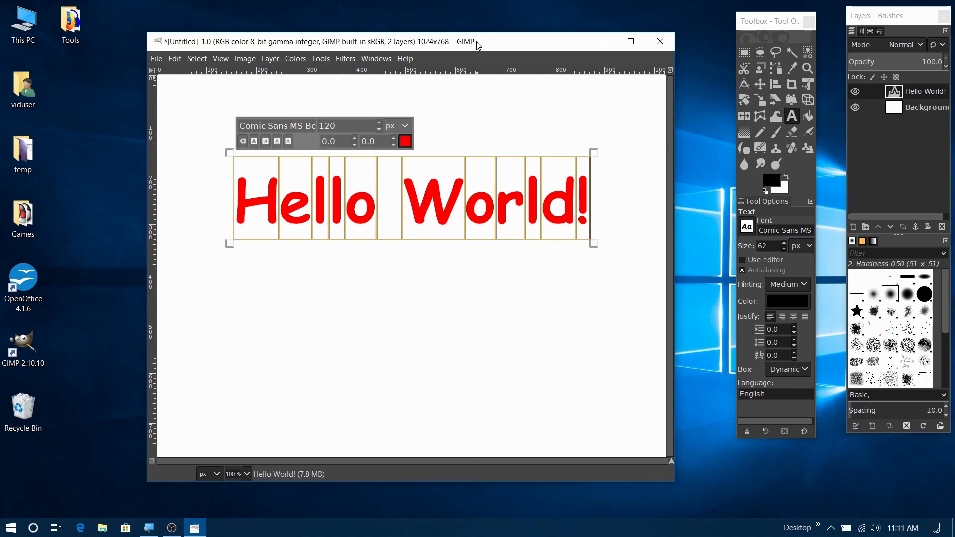
Activate the Move tool and place the Layers - Brushes window closer to the toolbox
left_click(762, 88)
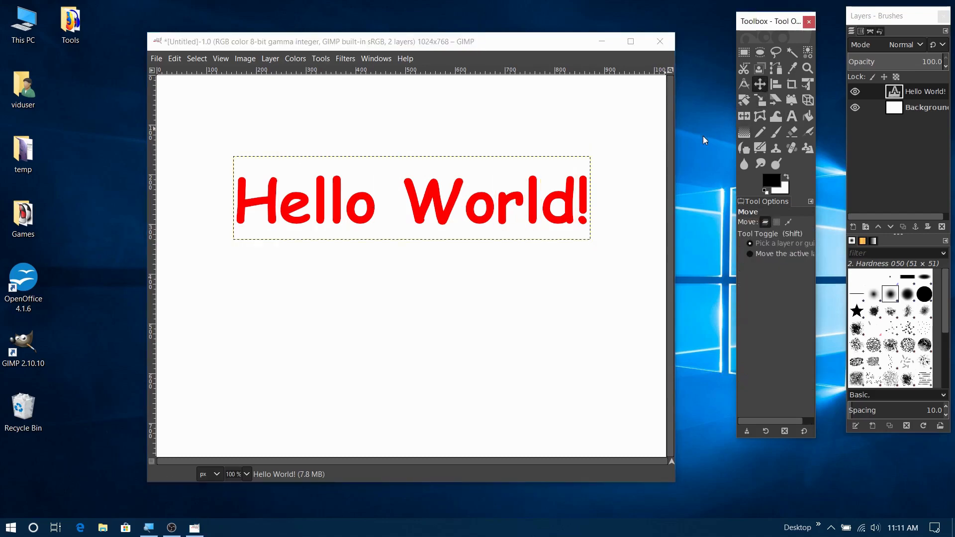
left_click_drag(892, 18, 869, 24)
Alternate the active layer between Background and Hello World!, ending on the Hello World! layer
left_click(884, 115)
left_click(890, 96)
left_click(886, 116)
left_click(891, 94)
left_click(887, 115)
left_click(900, 97)
left_click(896, 111)
left_click(896, 100)
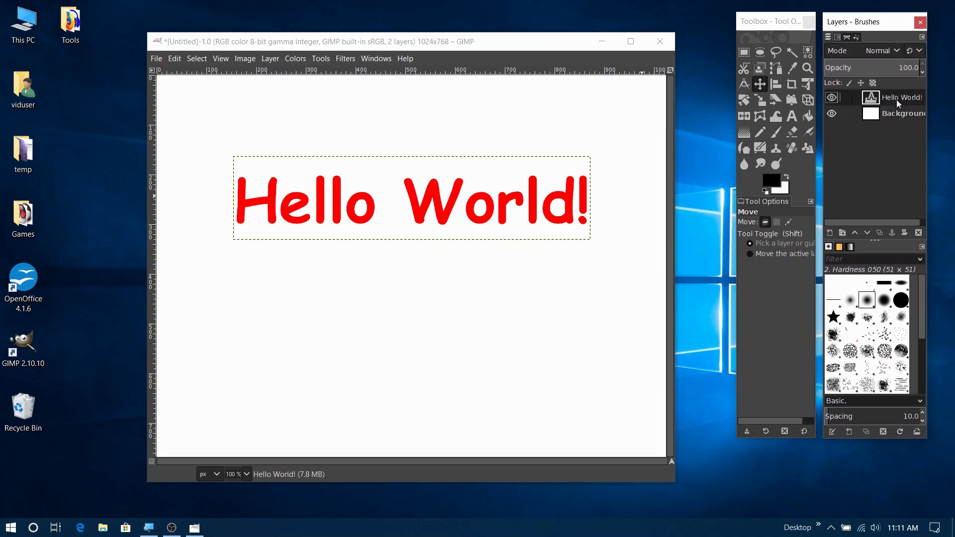
Open the Edge browser, search the web for "planet earch cartoon" and show the image results
left_click(80, 528)
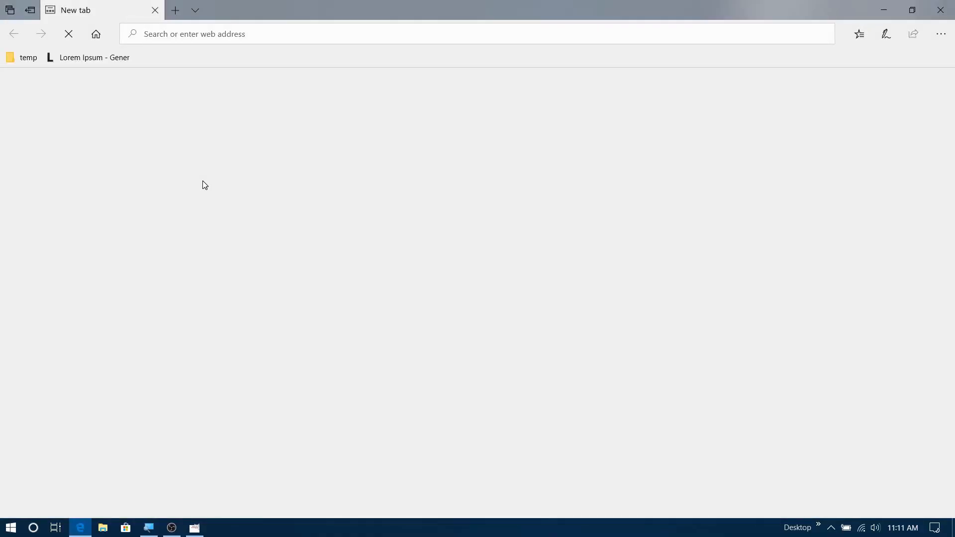
left_click(303, 104)
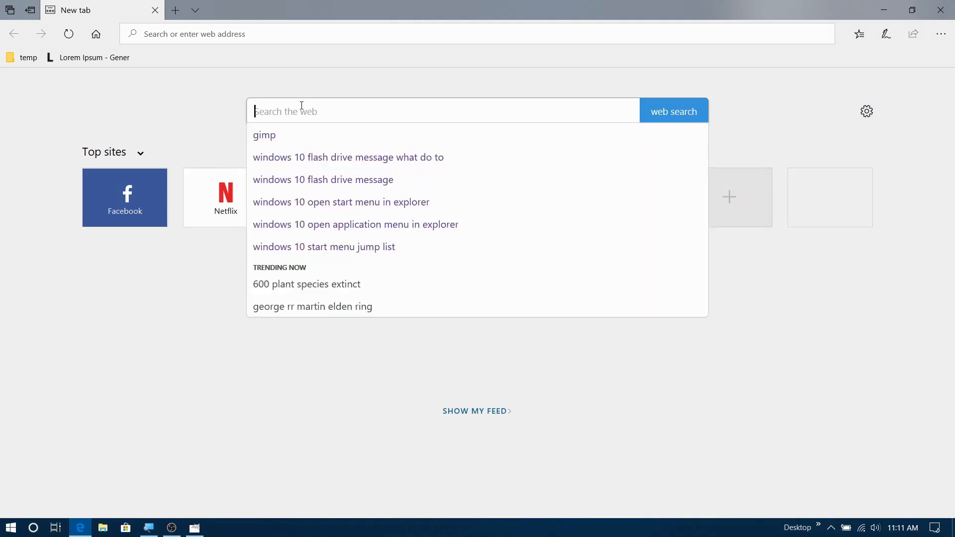
type("pal")
key("BackSpace")
key("BackSpace")
type("lanet earch")
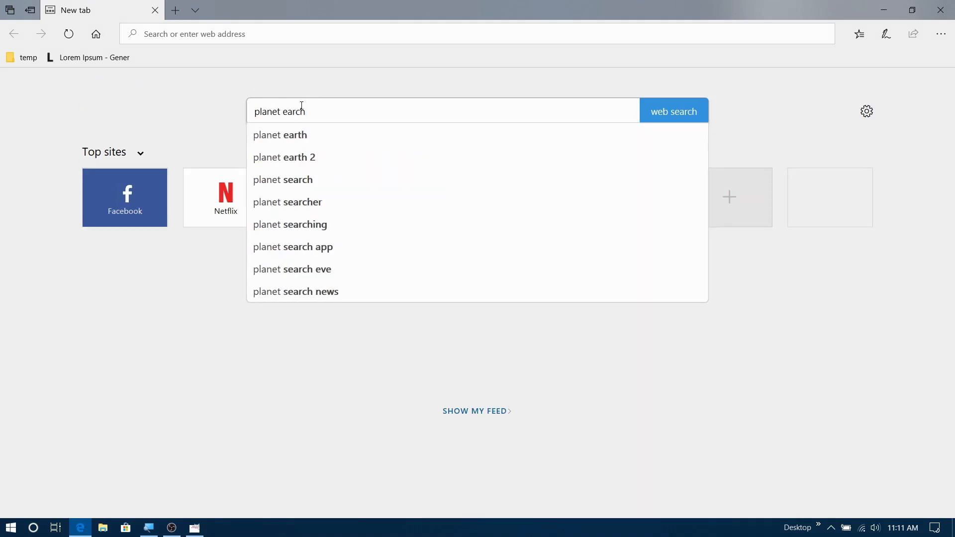
type(" cartoon")
key("Return")
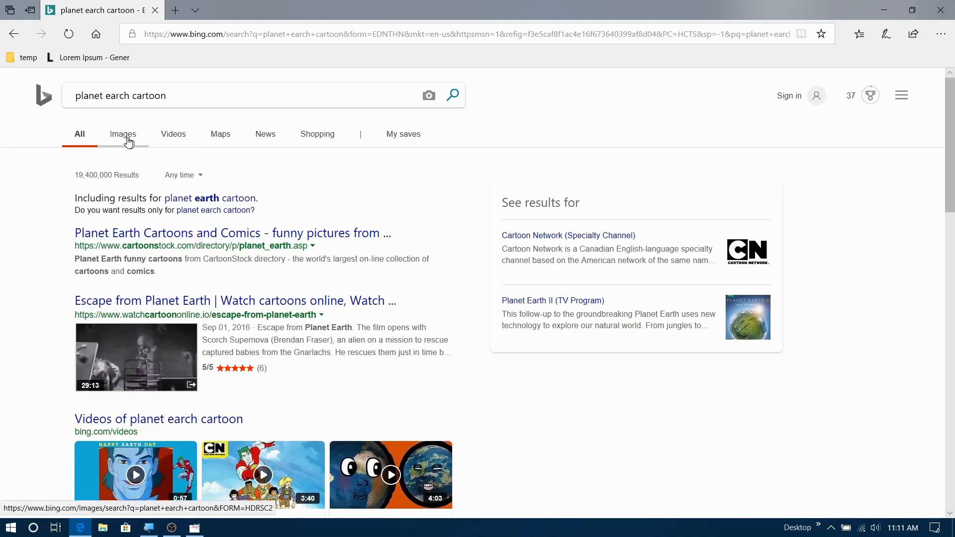
left_click(120, 145)
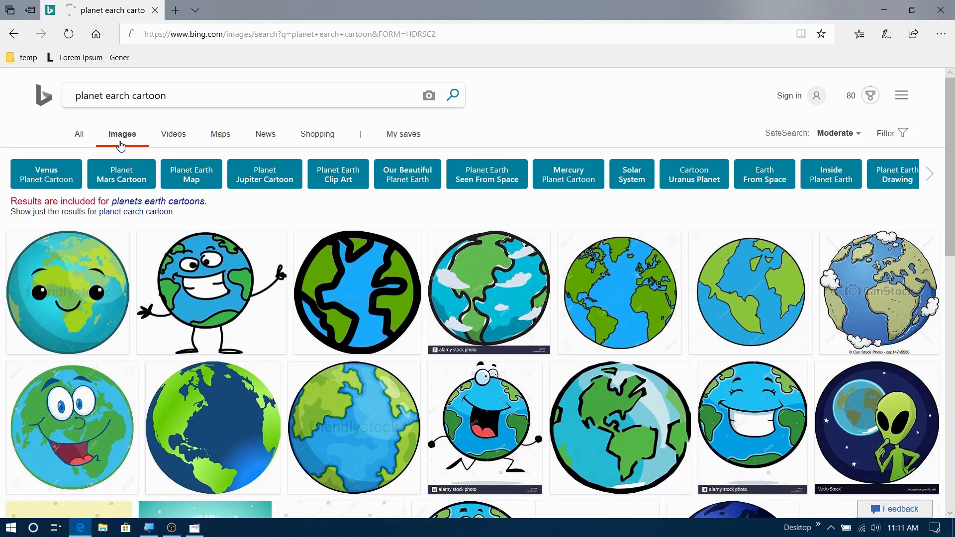
Open the Pixabay image of the grinning cartoon Earth with arms and legs and copy it
scroll(306, 152, "down", 1)
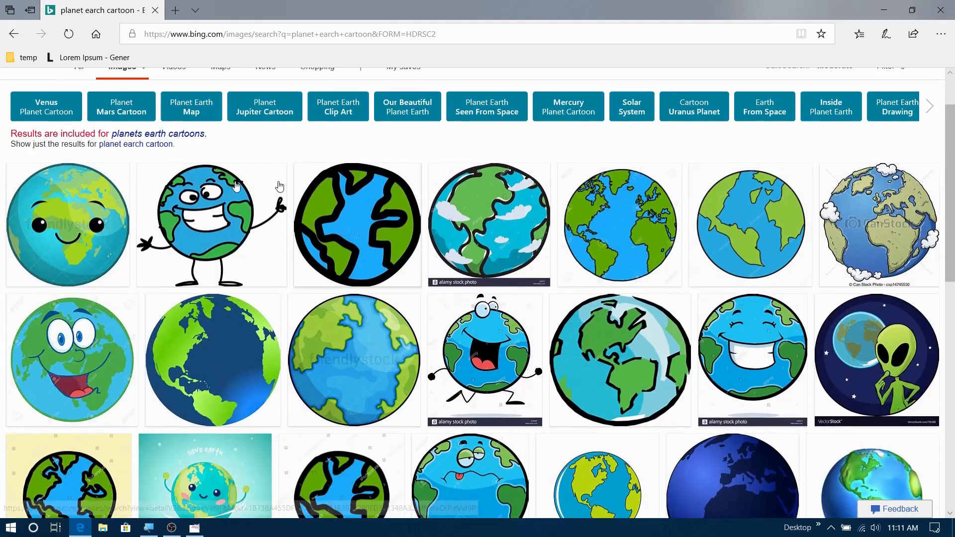
left_click(227, 248)
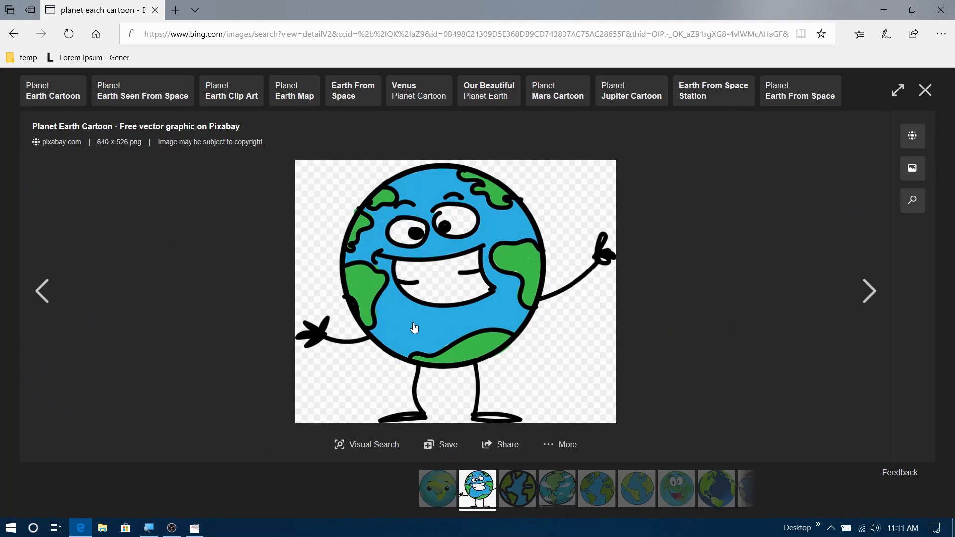
right_click(414, 327)
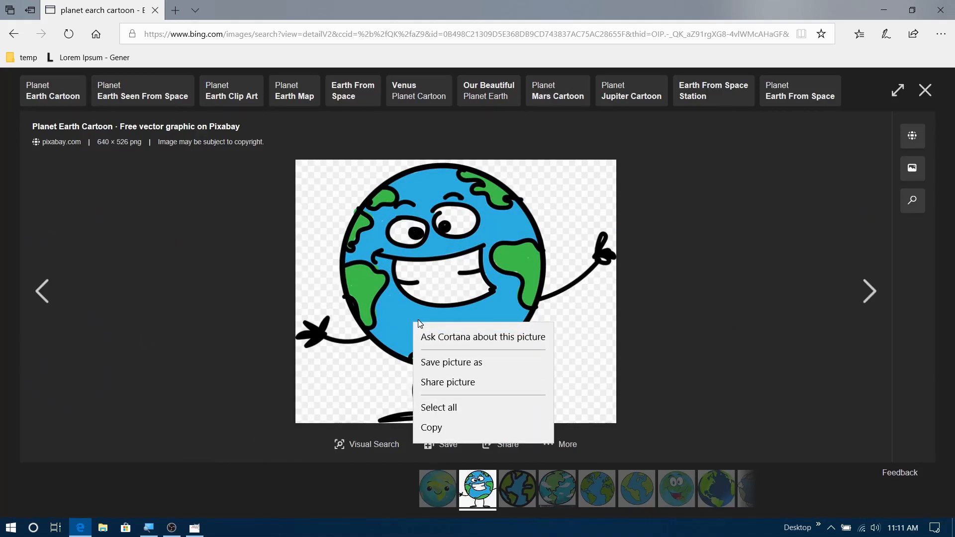
left_click(431, 427)
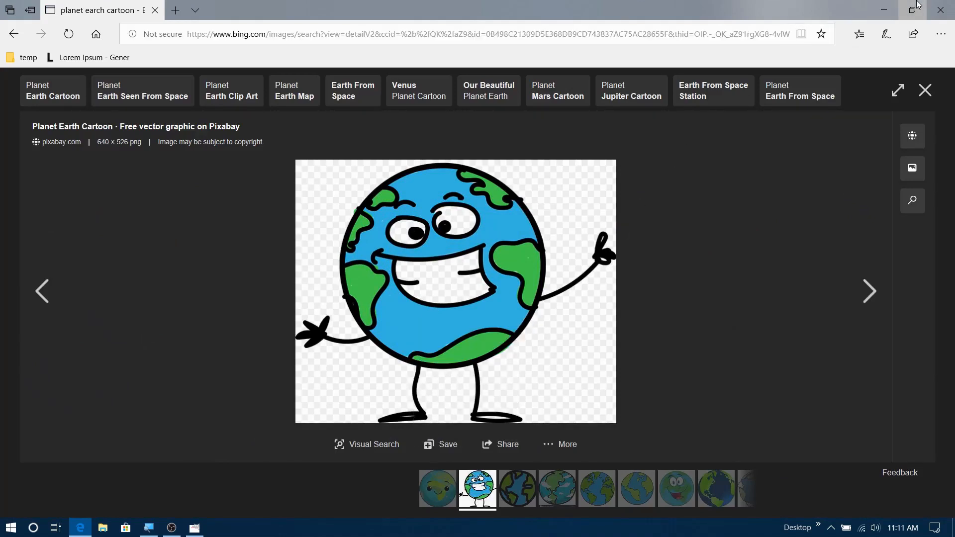
Return to GIMP and paste the copied Earth picture into the image as a new layer
left_click(886, 9)
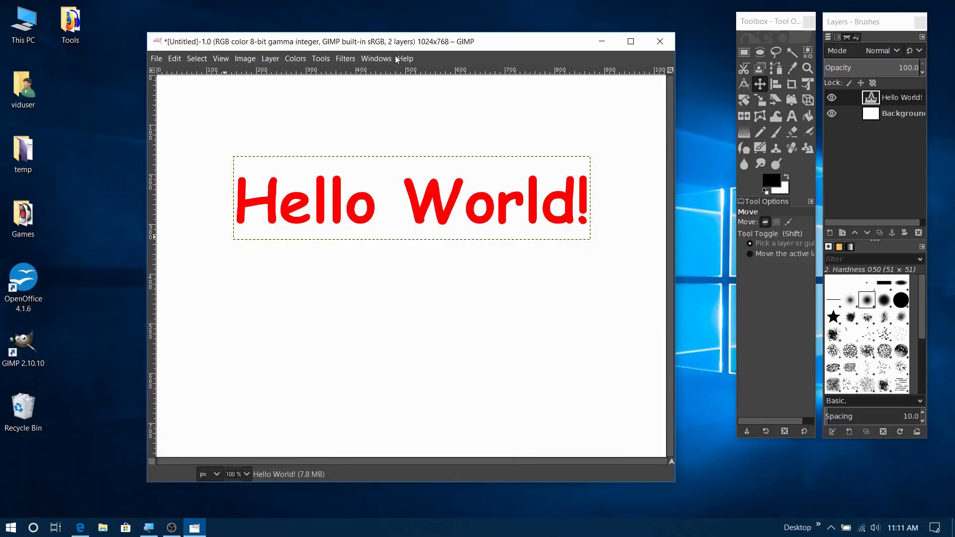
left_click(174, 58)
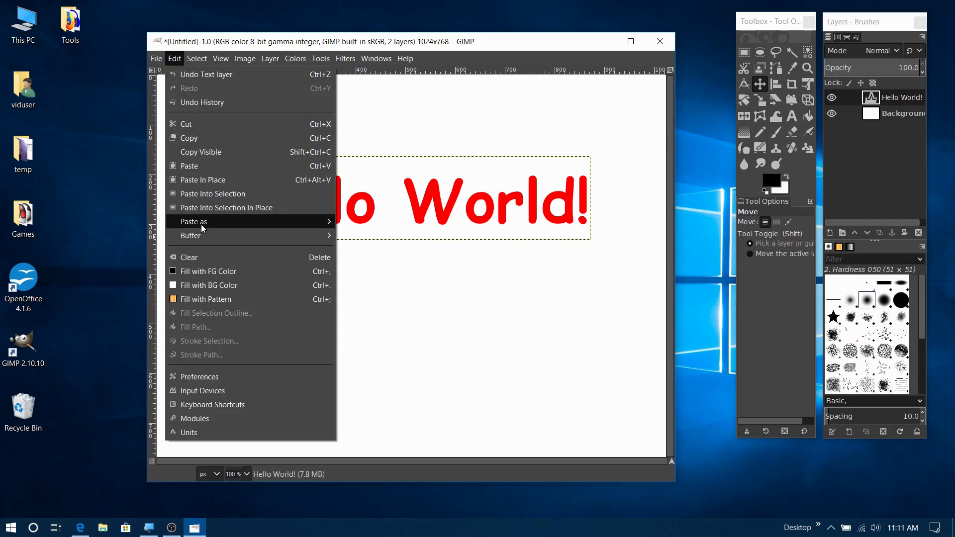
mouse_move(201, 224)
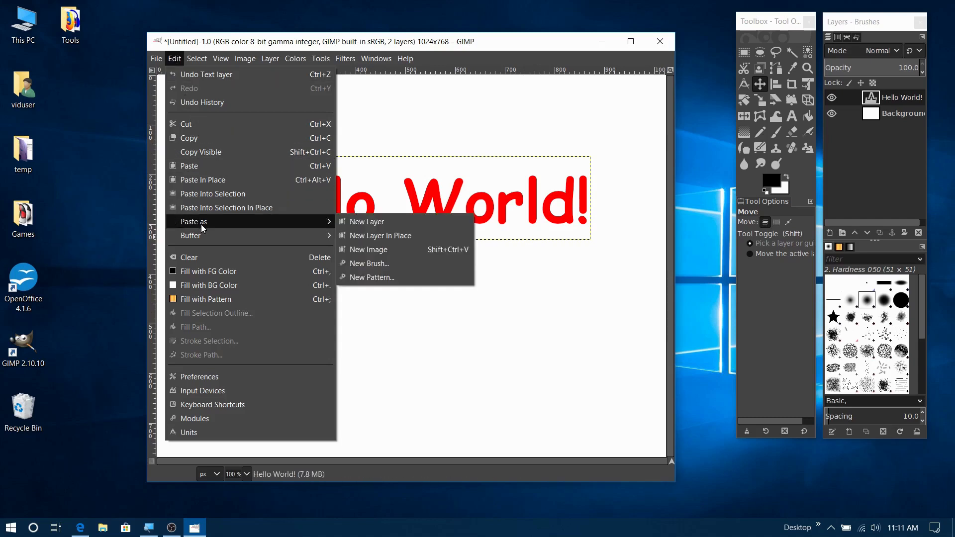
left_click(374, 223)
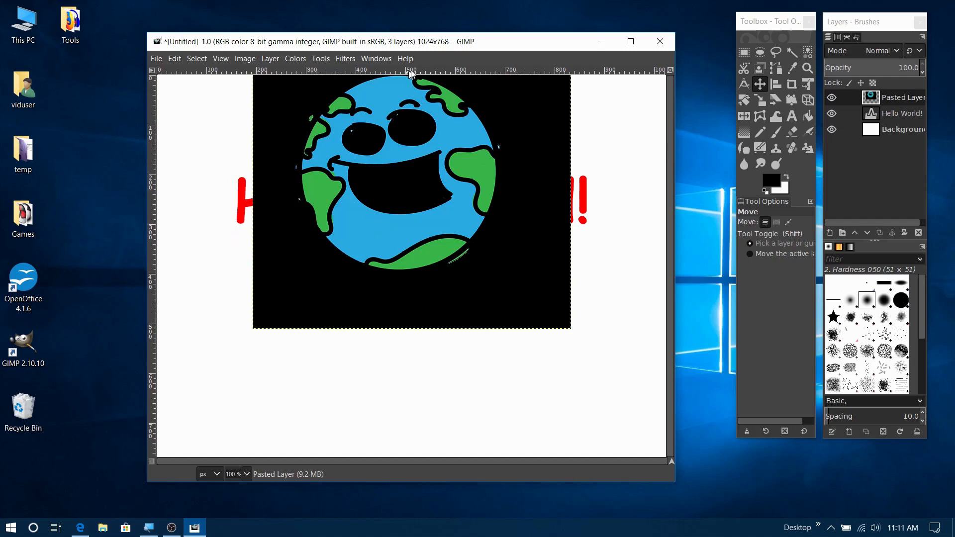
left_click(264, 59)
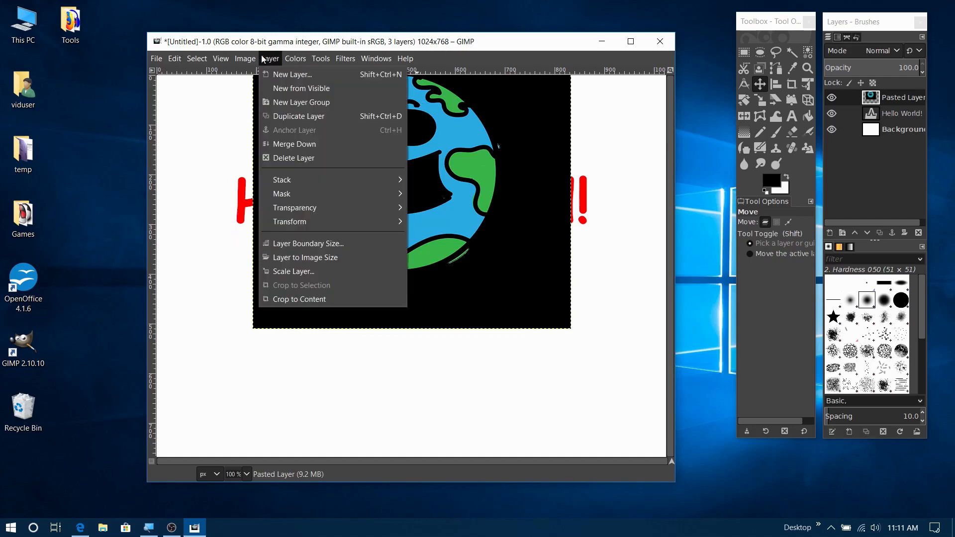
left_click(260, 57)
left_click(261, 58)
left_click(268, 59)
left_click(277, 59)
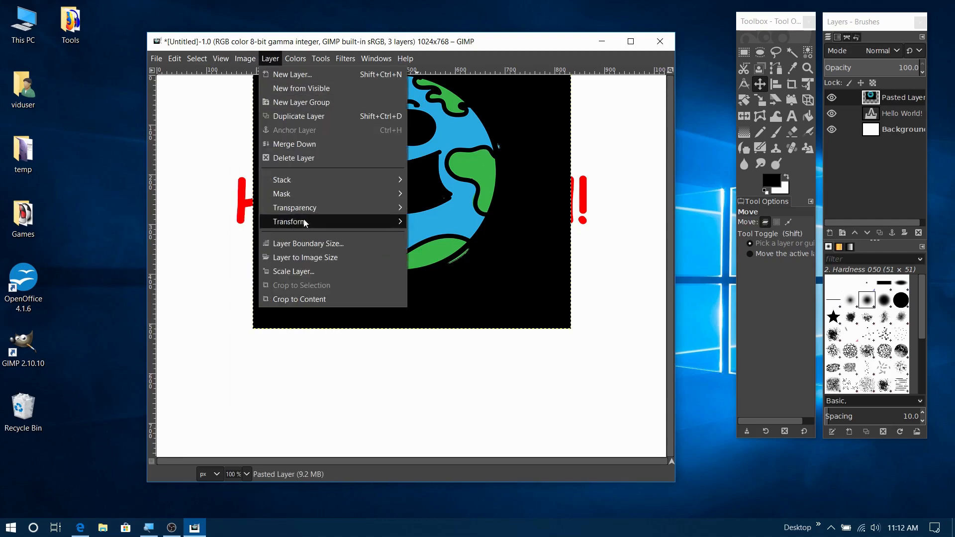
mouse_move(301, 212)
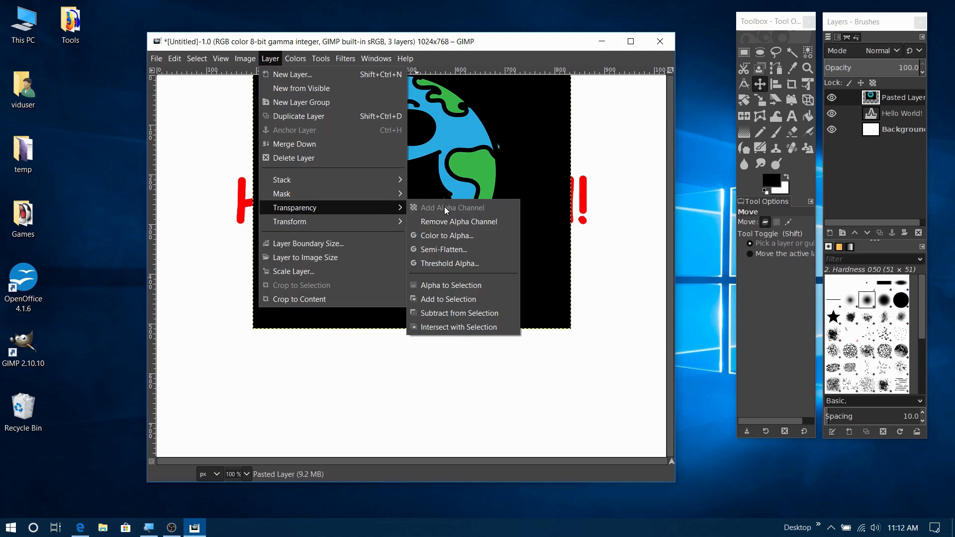
left_click(432, 45)
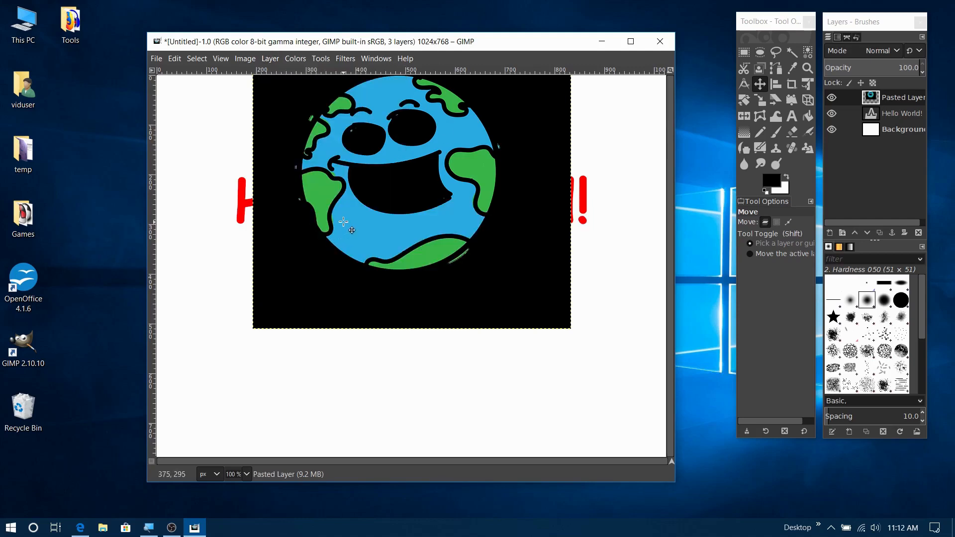
Select all the black areas of the pasted Earth layer with Select by Color and delete them
left_click(808, 52)
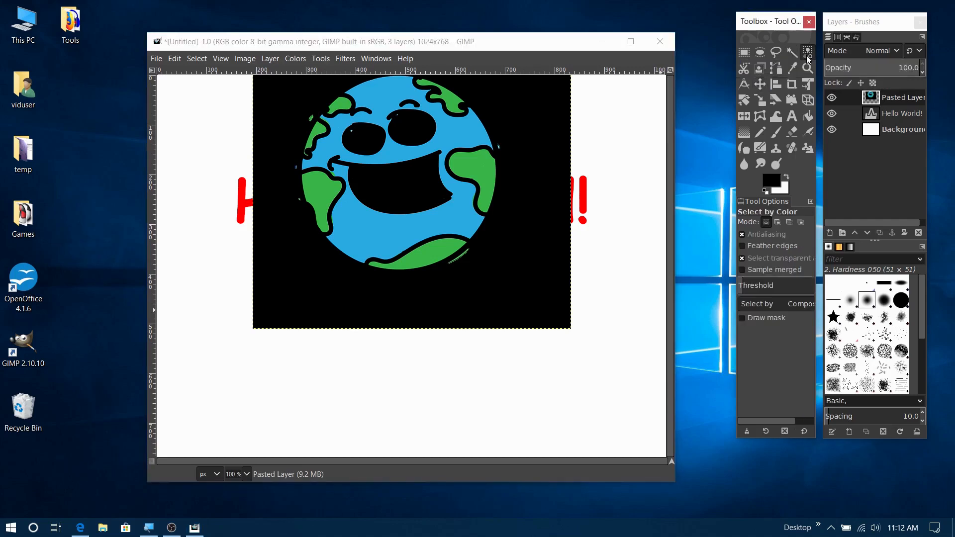
left_click(544, 143)
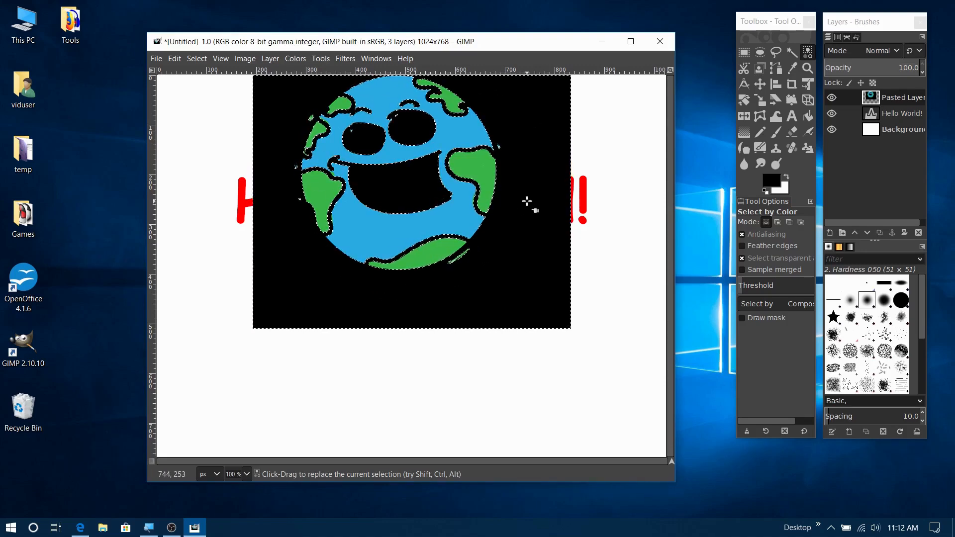
key("Delete")
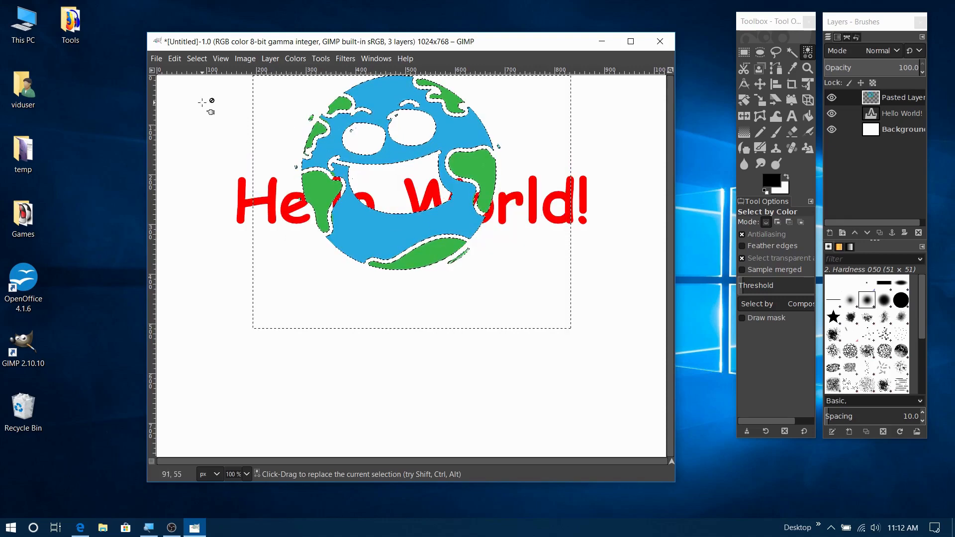
Move the Earth picture down and the Hello World! text up so that they no longer overlap
left_click(759, 84)
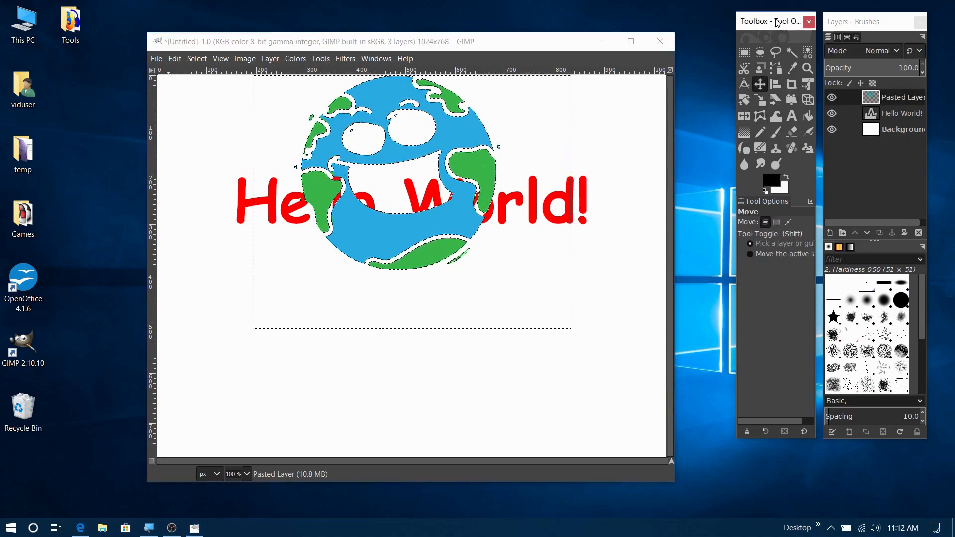
left_click_drag(380, 228, 386, 354)
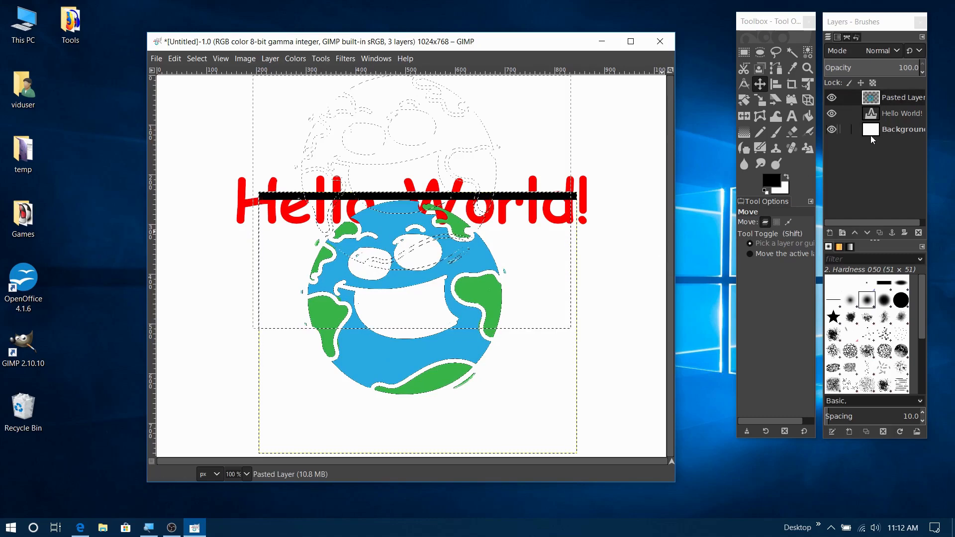
left_click(894, 110)
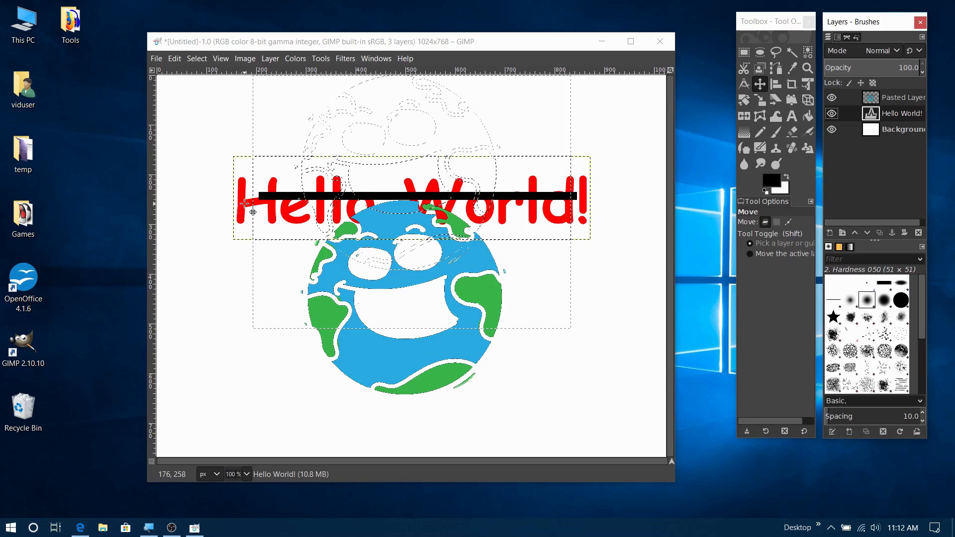
left_click_drag(252, 212, 251, 149)
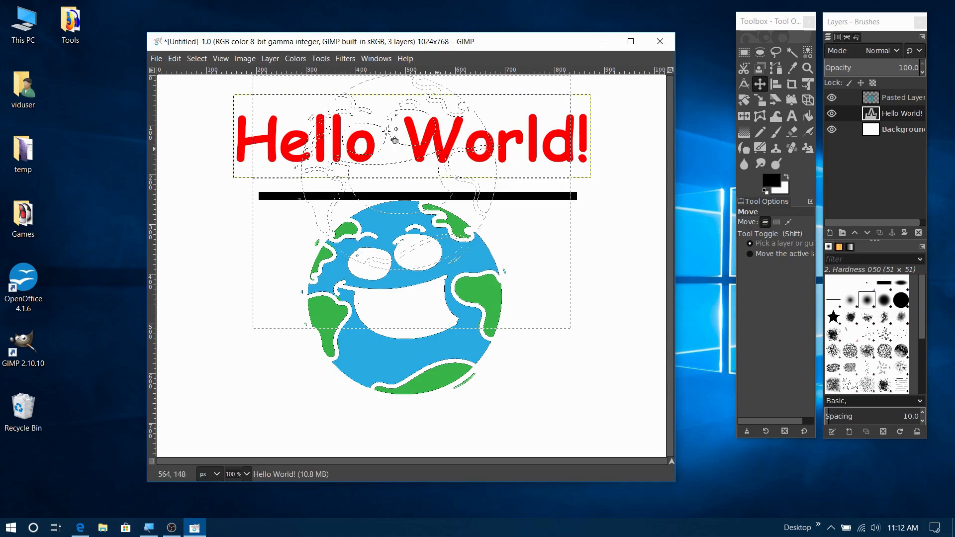
Clear the selection and set up the Eraser with the Hardness 100 brush at size 20
left_click(195, 58)
left_click(207, 88)
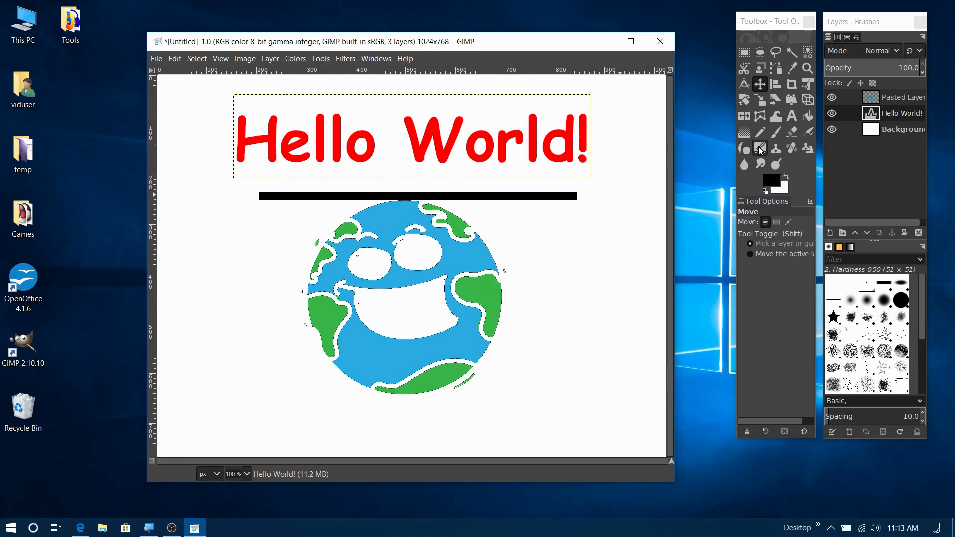
left_click(793, 133)
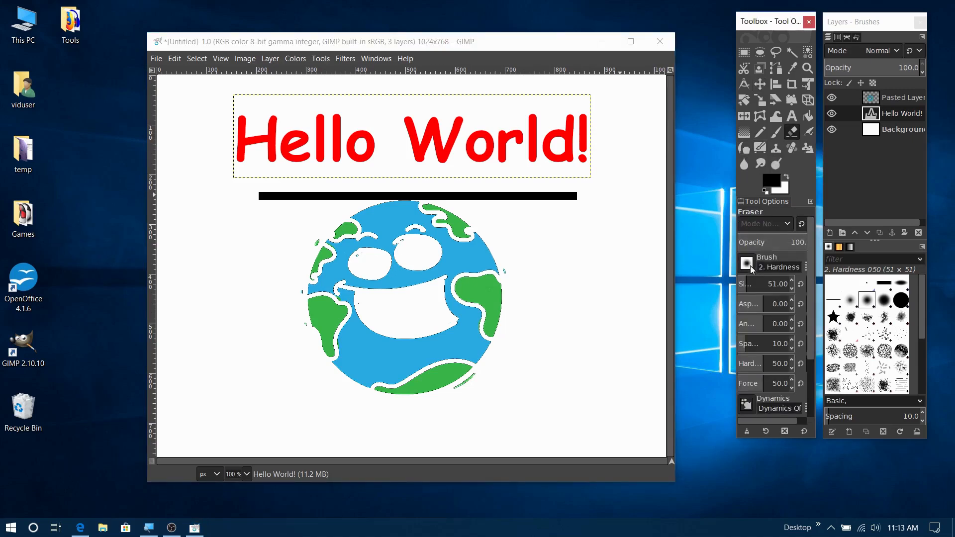
left_click(747, 265)
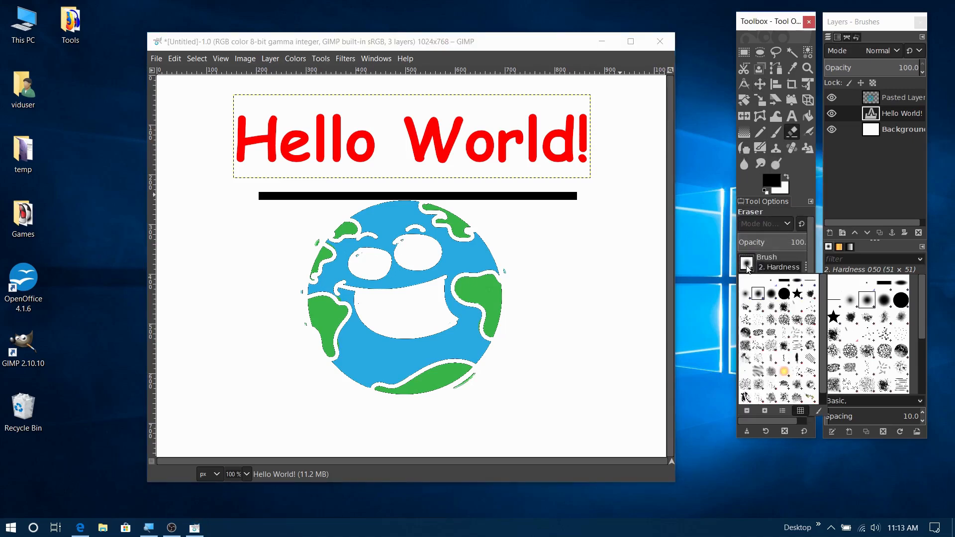
left_click(784, 293)
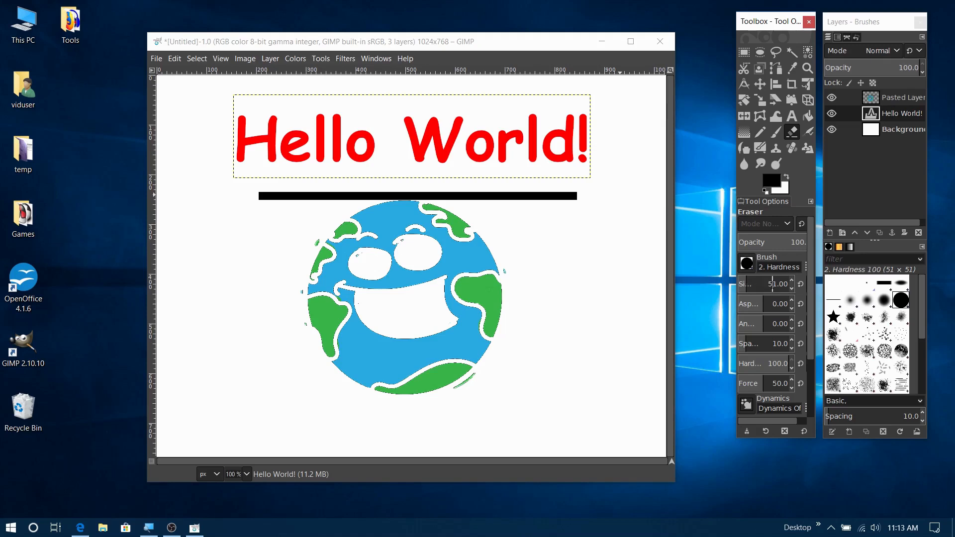
key("BackSpace")
key("BackSpace")
type("20")
key("Tab")
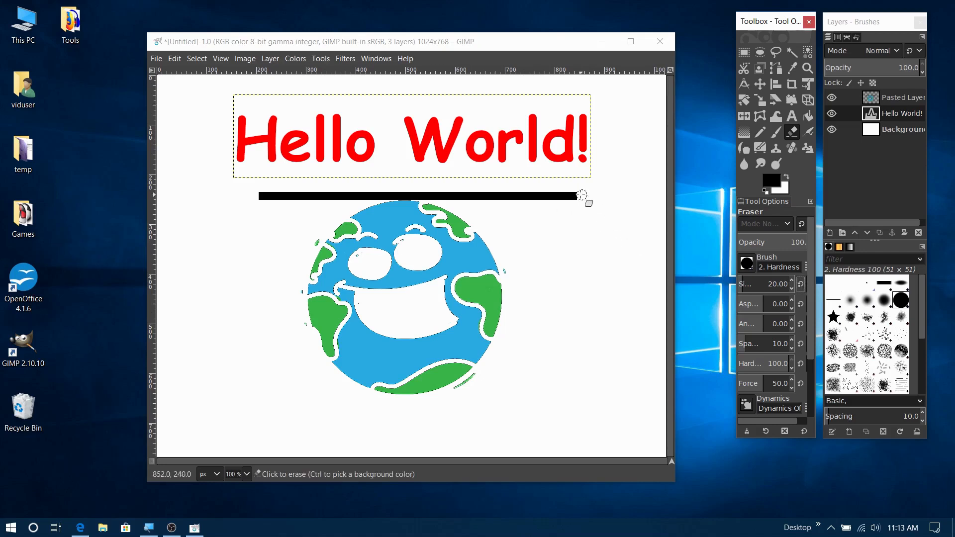
Try to erase the black strip above the Earth on the Hello World! layer, and switch between the three layers to compare their boundaries
left_click_drag(580, 197, 548, 197)
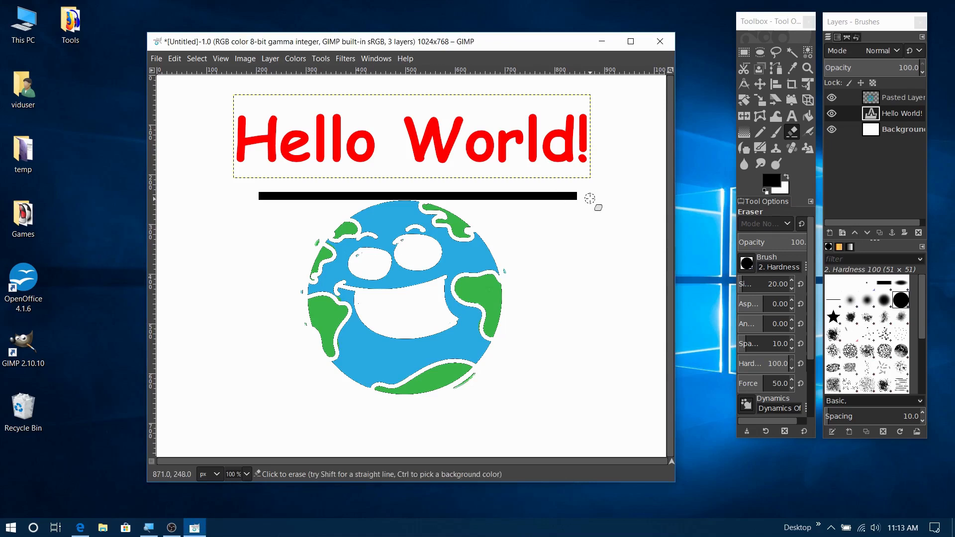
left_click(897, 97)
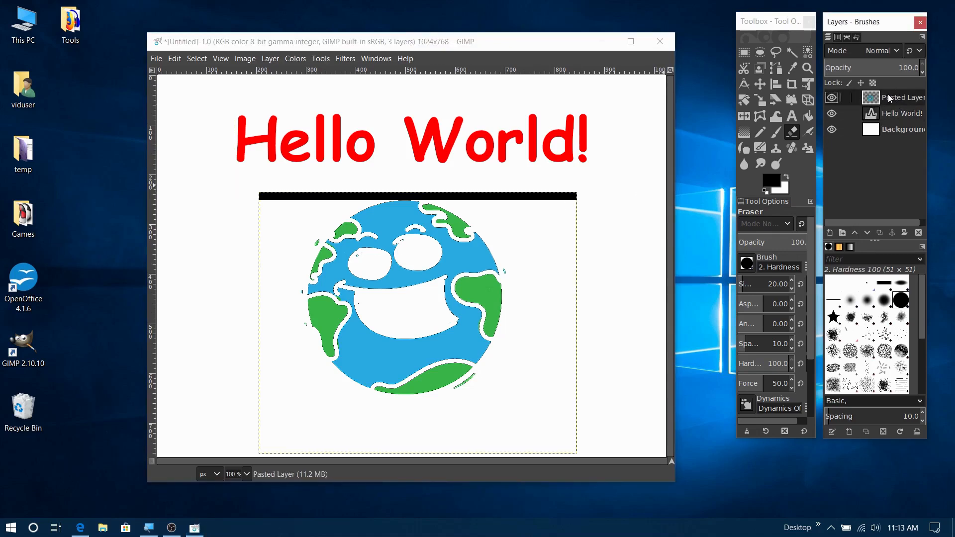
left_click(891, 113)
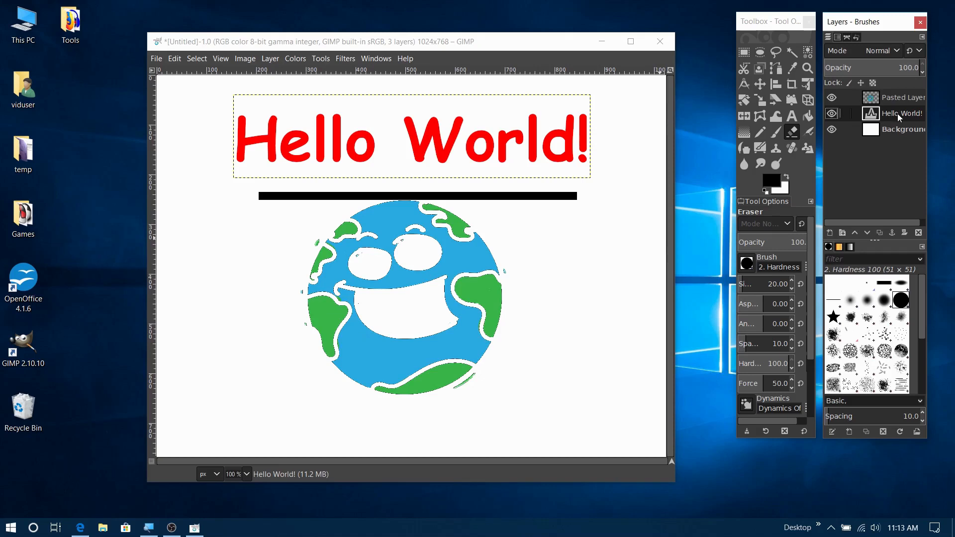
left_click(897, 127)
left_click(902, 102)
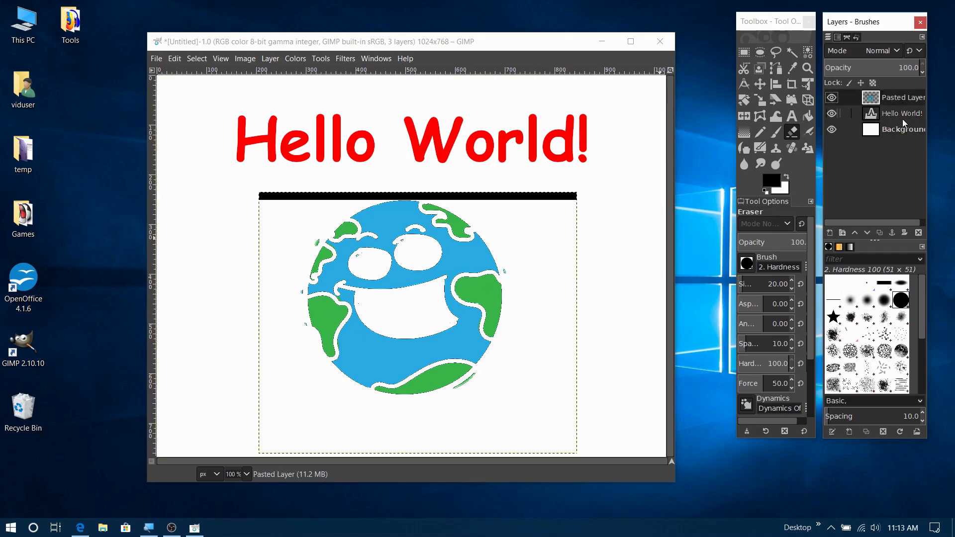
left_click(902, 119)
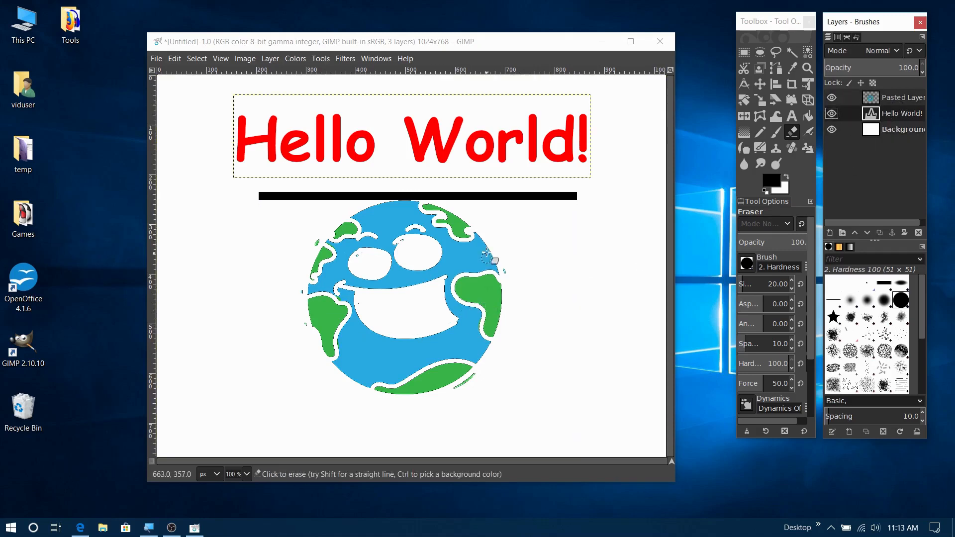
left_click(886, 130)
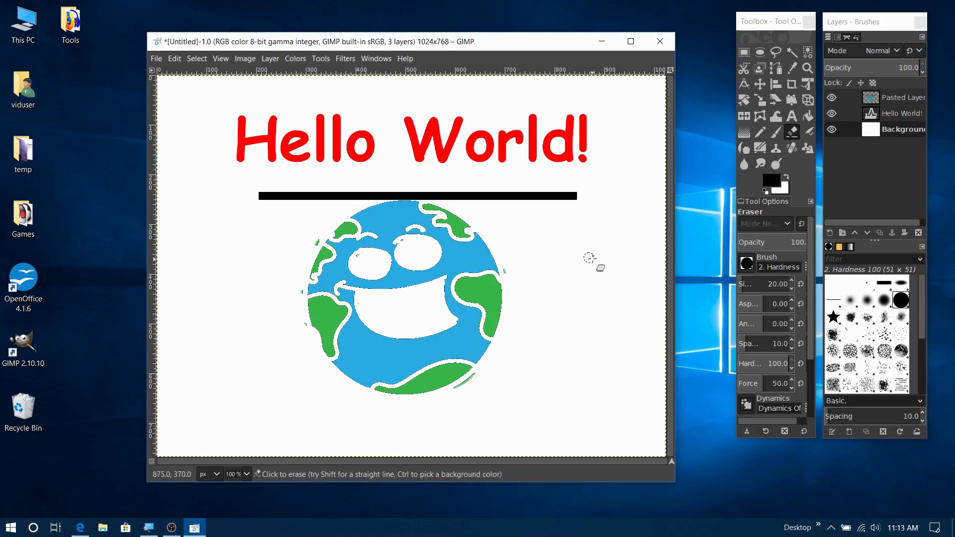
Rename the pasted Earth layer as World and erase both ends of the black strip above the Earth, leaving its middle part
left_click(891, 95)
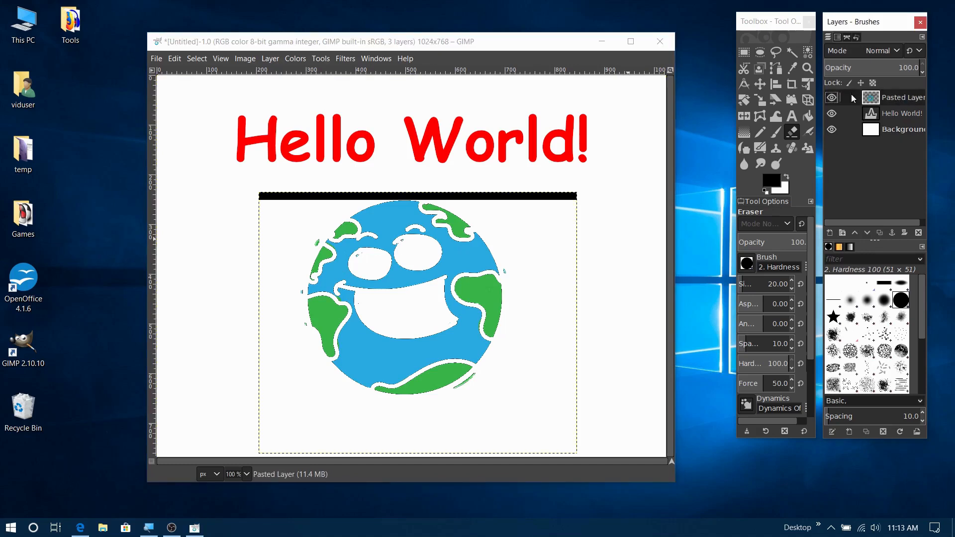
double_click(893, 97)
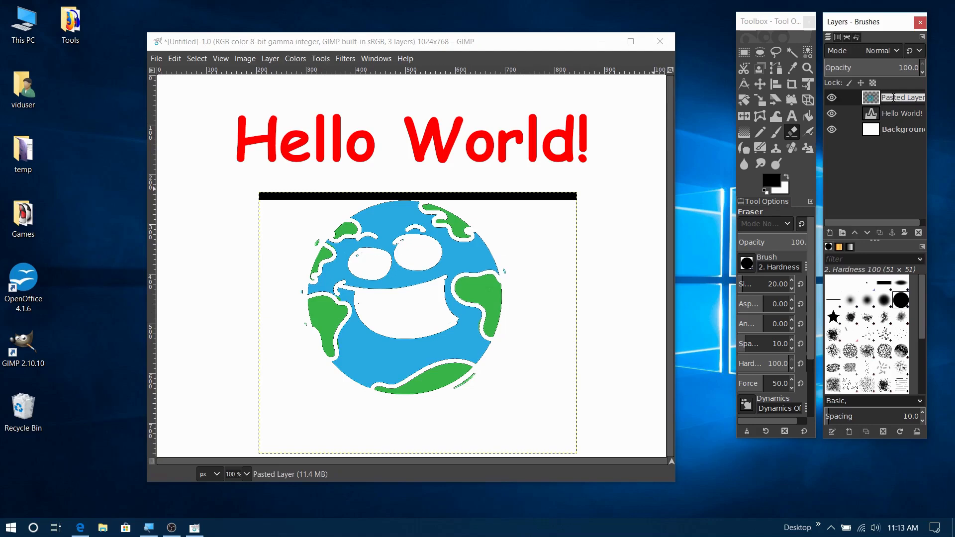
type("World")
key("Return")
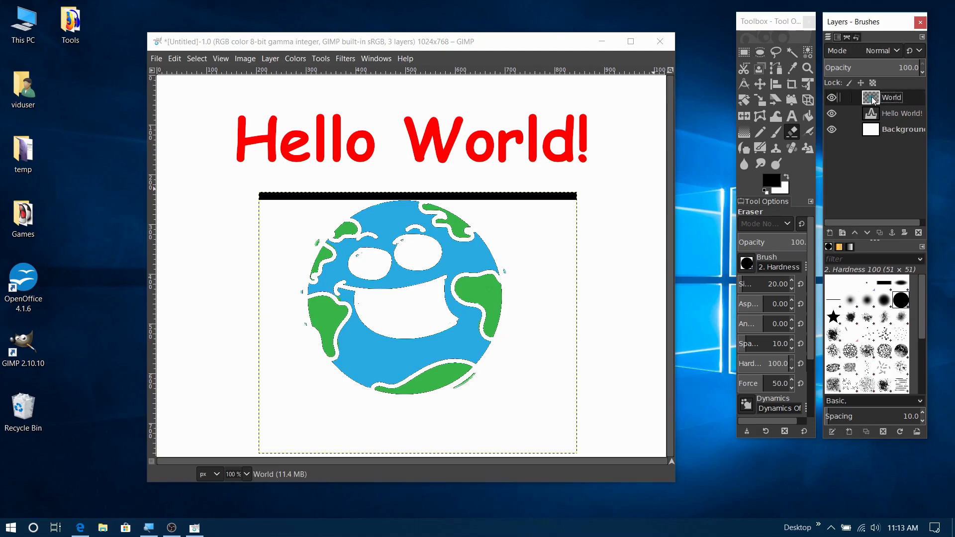
mouse_move(570, 198)
left_mouse_down()
mouse_move(535, 194)
mouse_move(565, 199)
mouse_move(440, 197)
left_mouse_up()
mouse_move(368, 195)
left_mouse_down()
mouse_move(258, 198)
mouse_move(282, 196)
mouse_move(271, 195)
left_mouse_up()
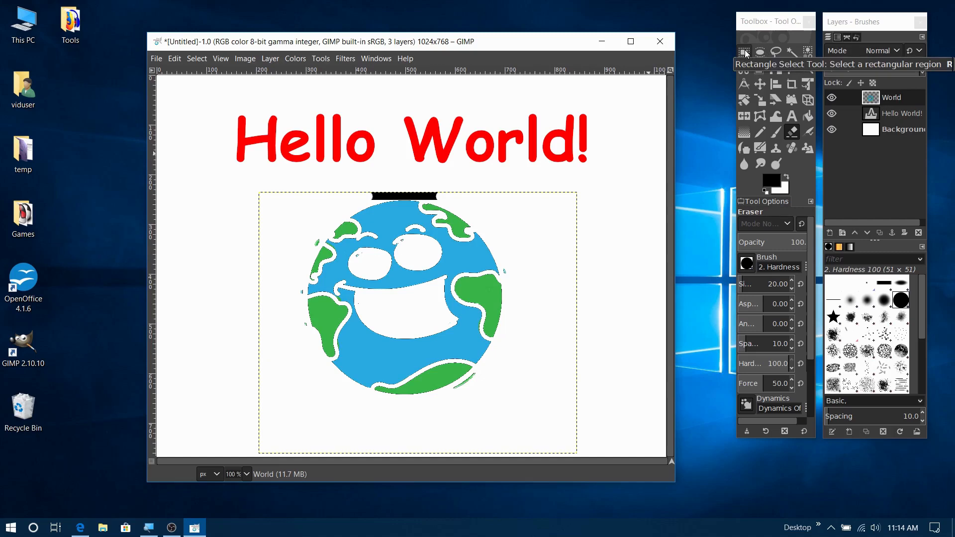
Select the letter W of the Hello World! text layer with the Fuzzy Select tool
left_click(792, 52)
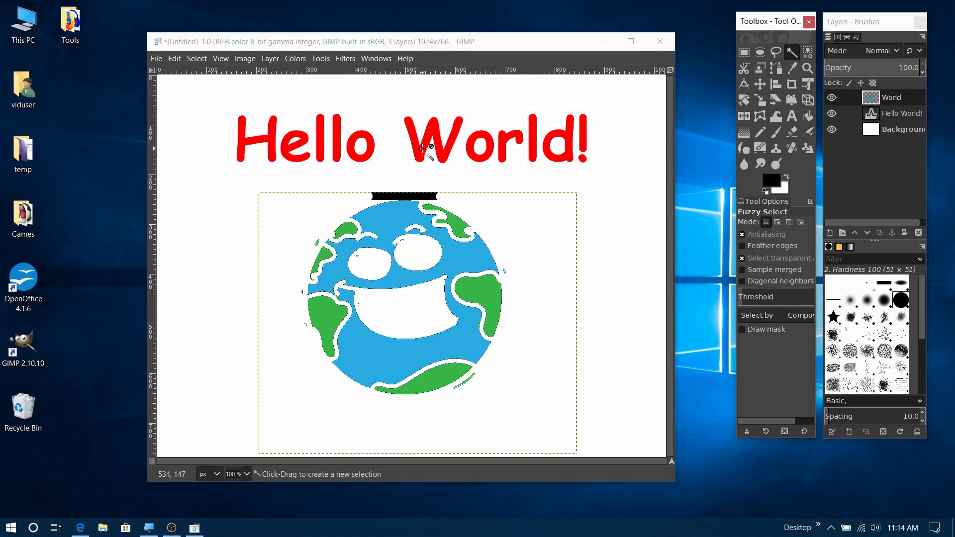
left_click(890, 113)
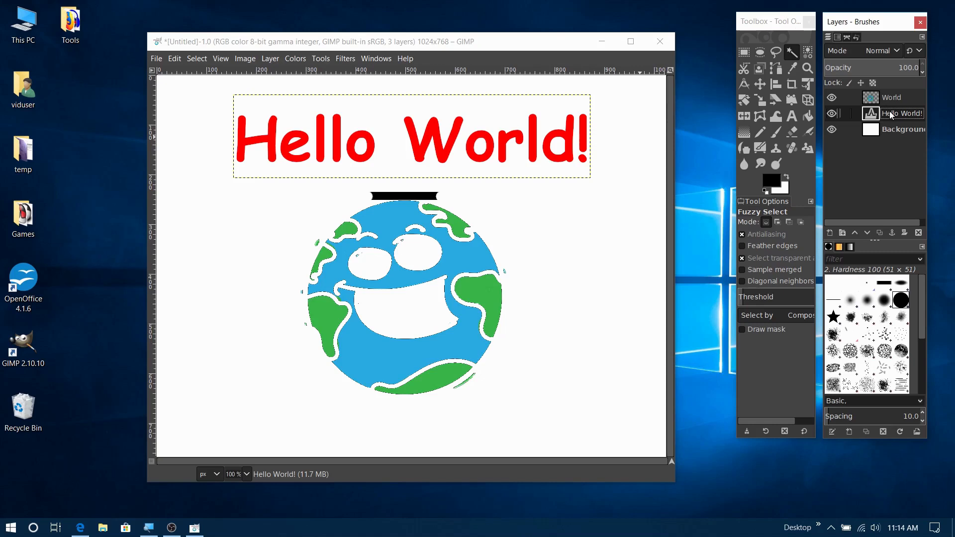
left_click(422, 148)
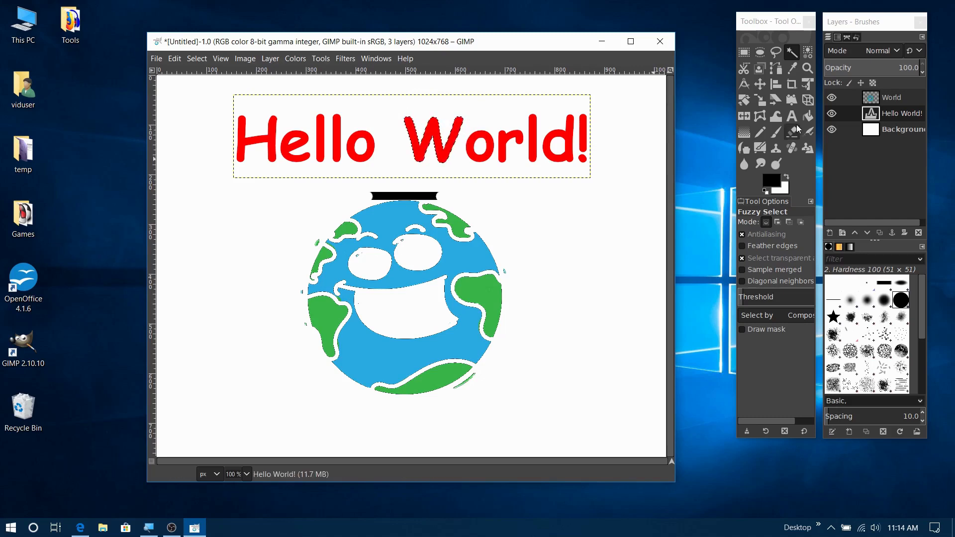
Fuzzy-select the remaining black piece above the Earth on the World layer, delete it and clear the selection
left_click(894, 98)
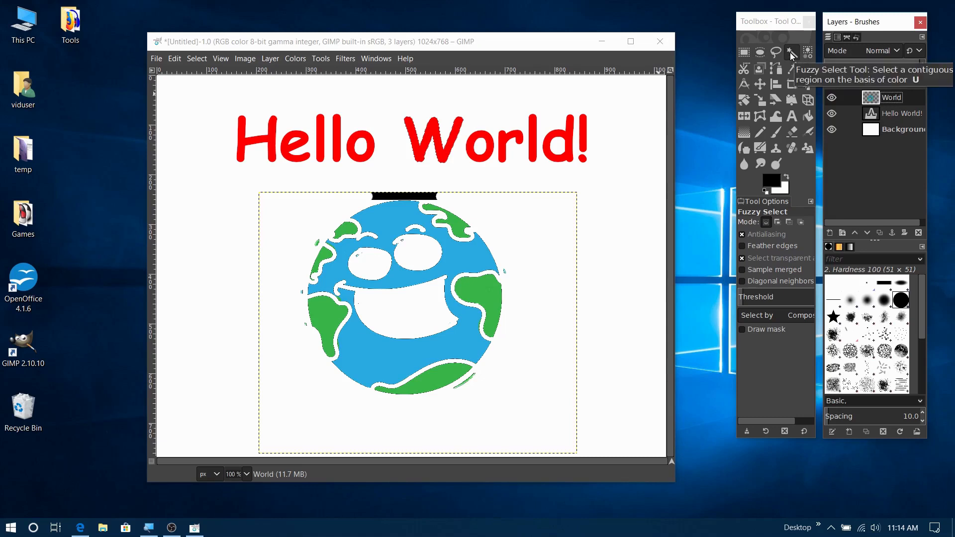
left_click(376, 195)
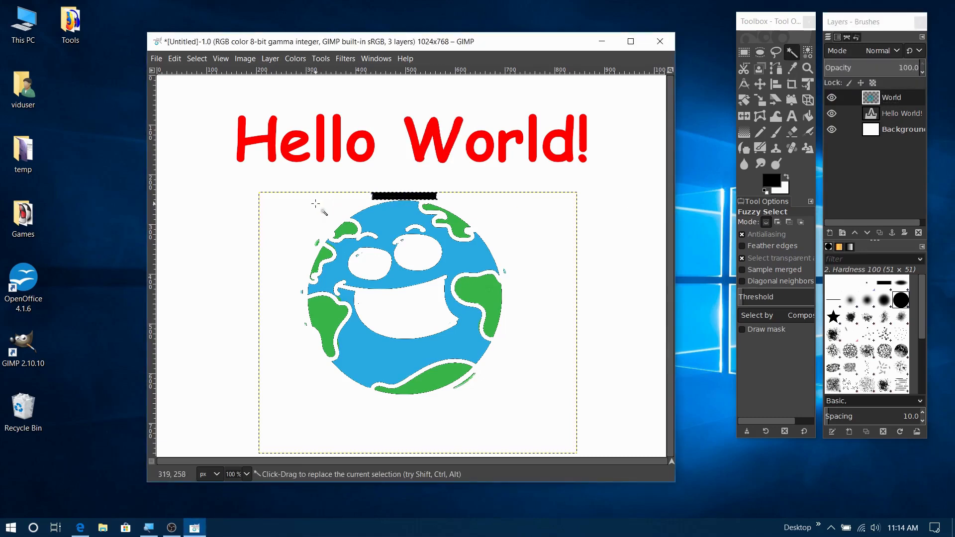
key("Delete")
left_click(191, 59)
left_click(199, 89)
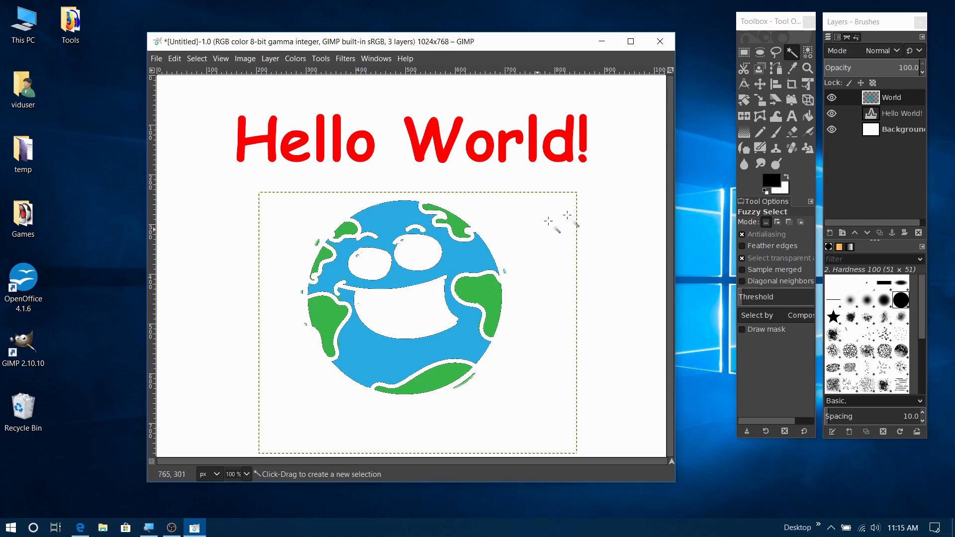
Erase the stray marks at the outer edges of the Earth on the World layer with the size 20 Eraser
left_click(903, 96)
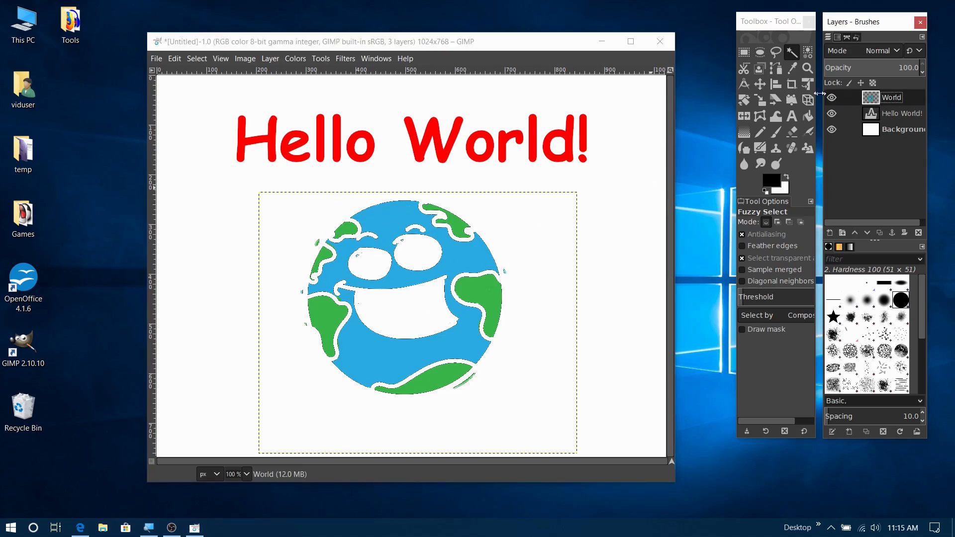
left_click(791, 132)
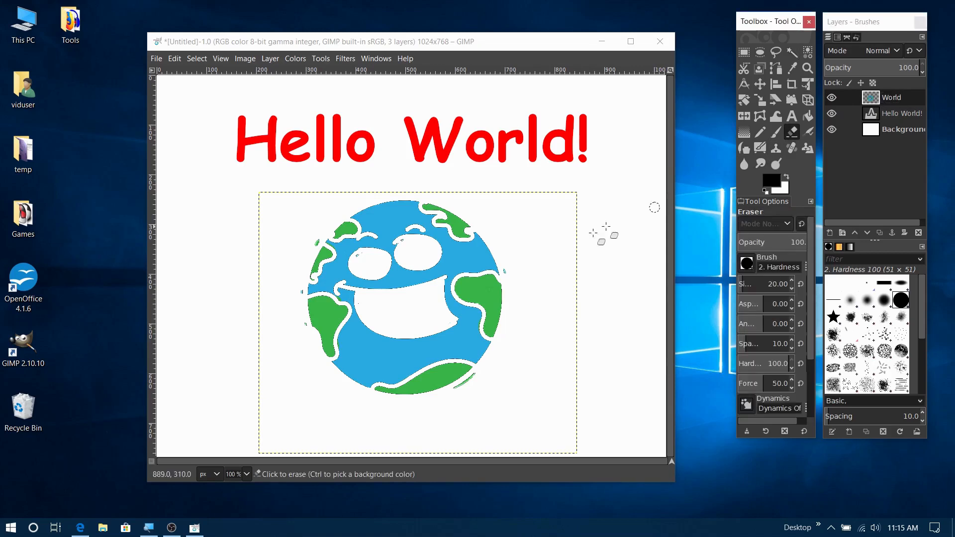
left_click(507, 276)
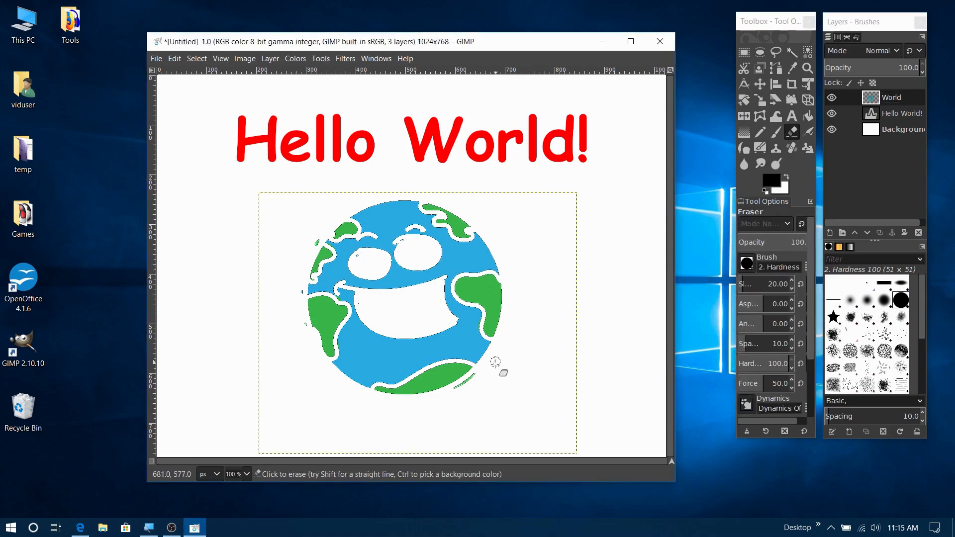
left_click_drag(479, 374, 459, 388)
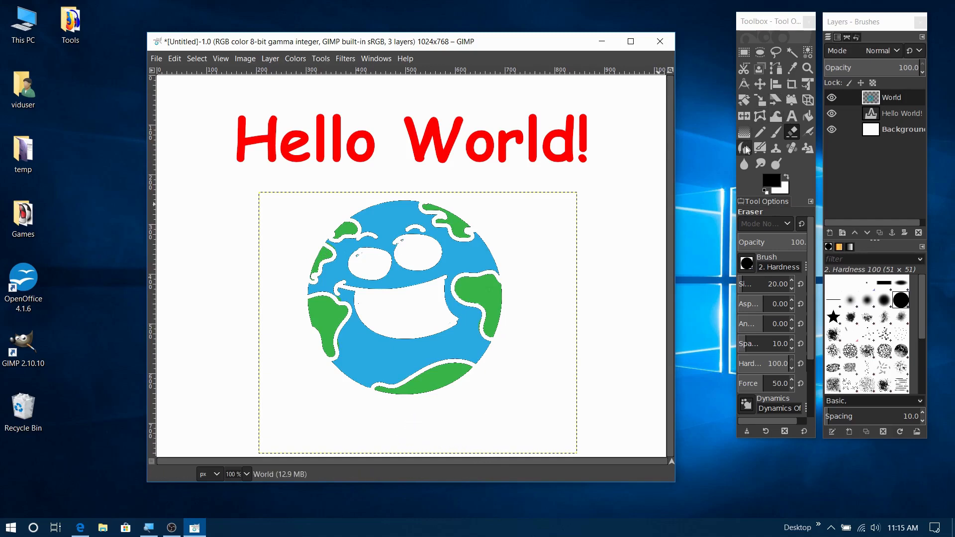
Fill the Earth's two eyes and mouth with black using the Bucket Fill tool
left_click(808, 117)
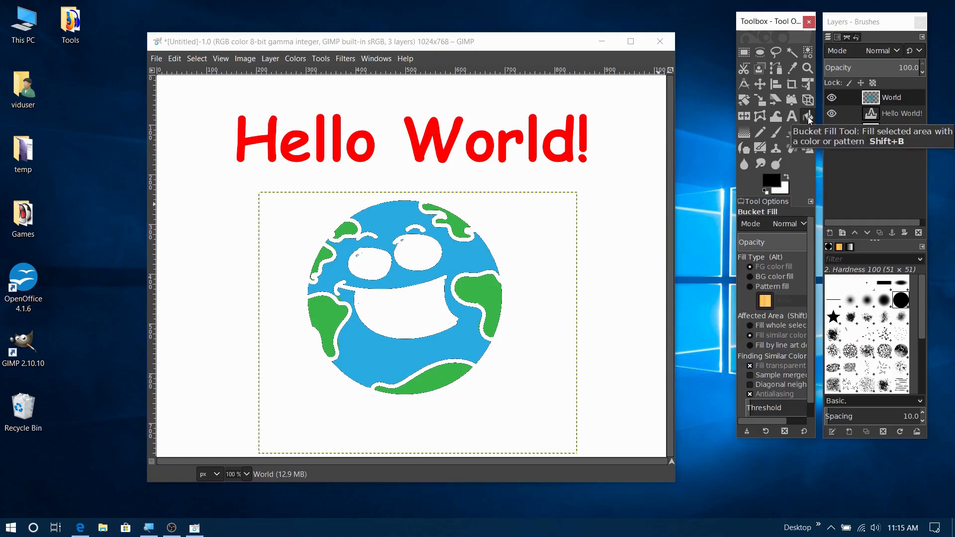
left_click(770, 184)
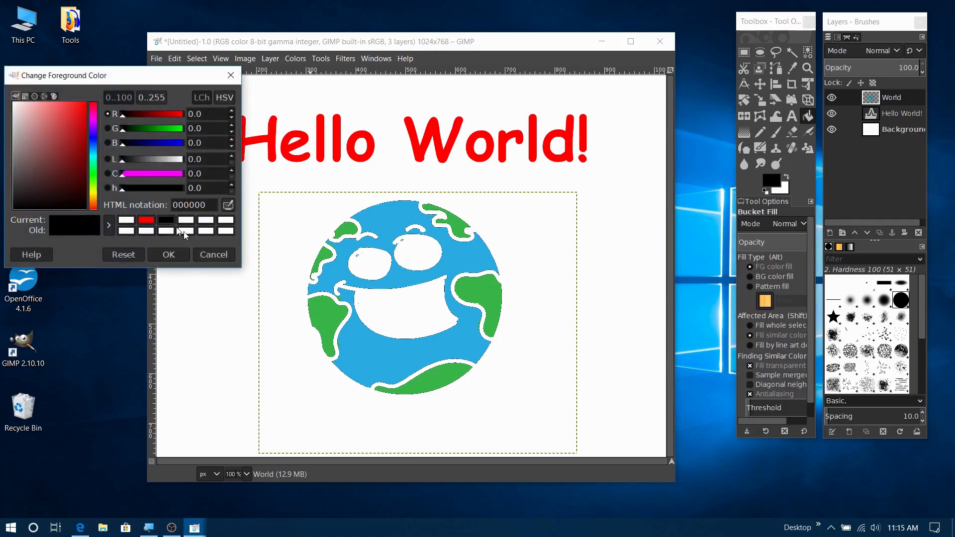
left_click(214, 254)
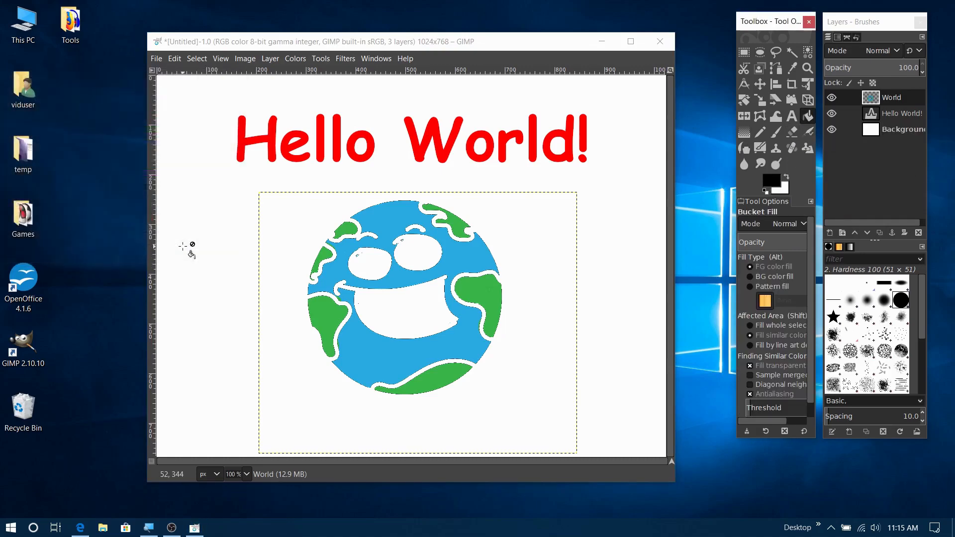
left_click(376, 259)
left_click(424, 260)
left_click(412, 324)
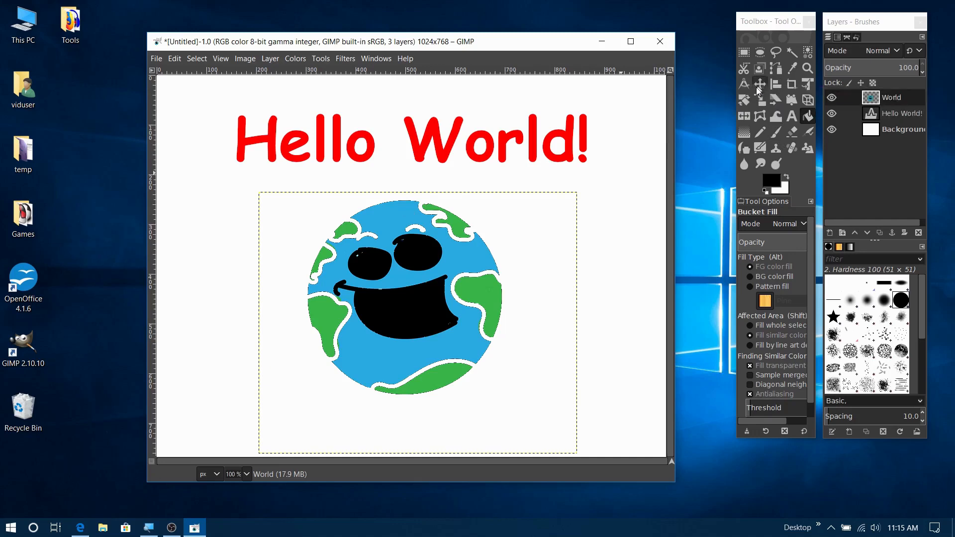
Paint one white dot into each of the Earth's black eyes with the Paintbrush at size 20
left_click(774, 133)
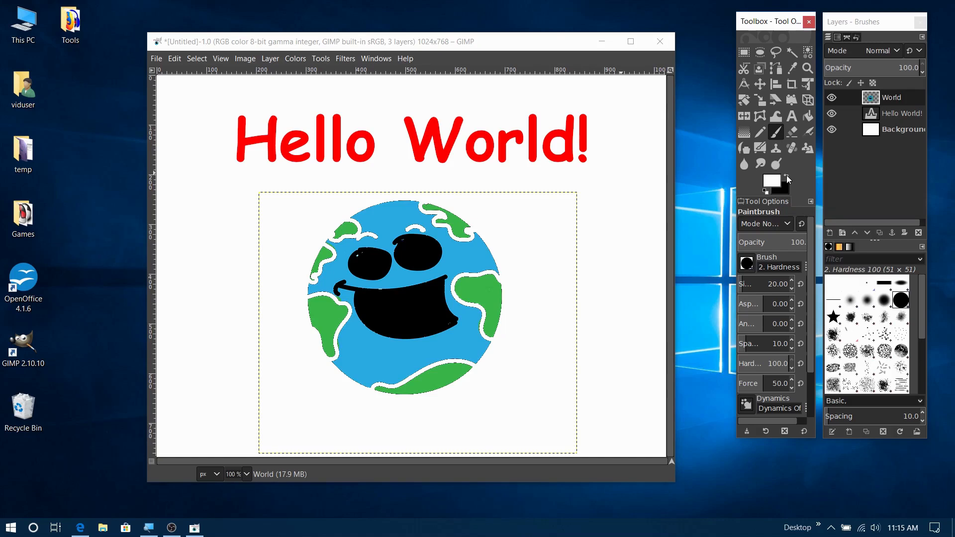
left_click(786, 176)
left_click(411, 246)
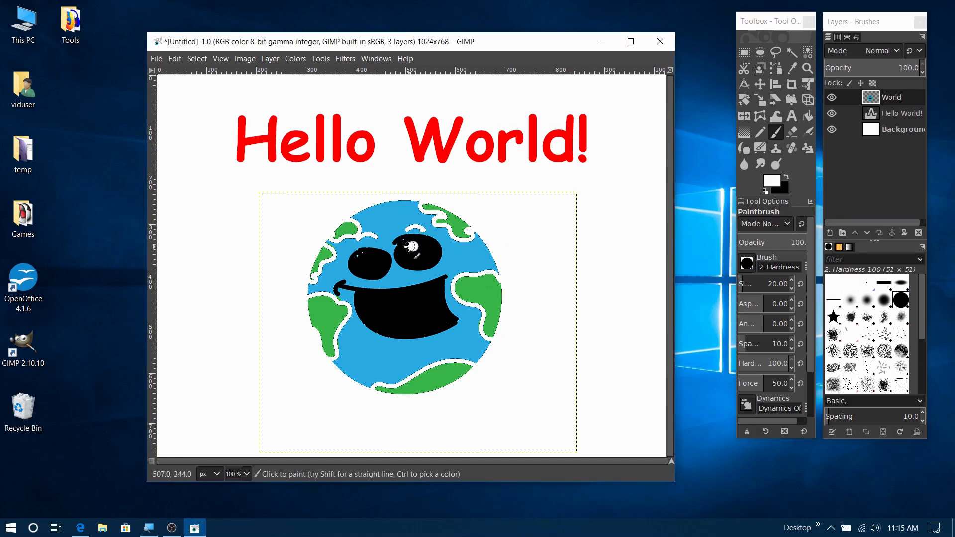
left_click(369, 257)
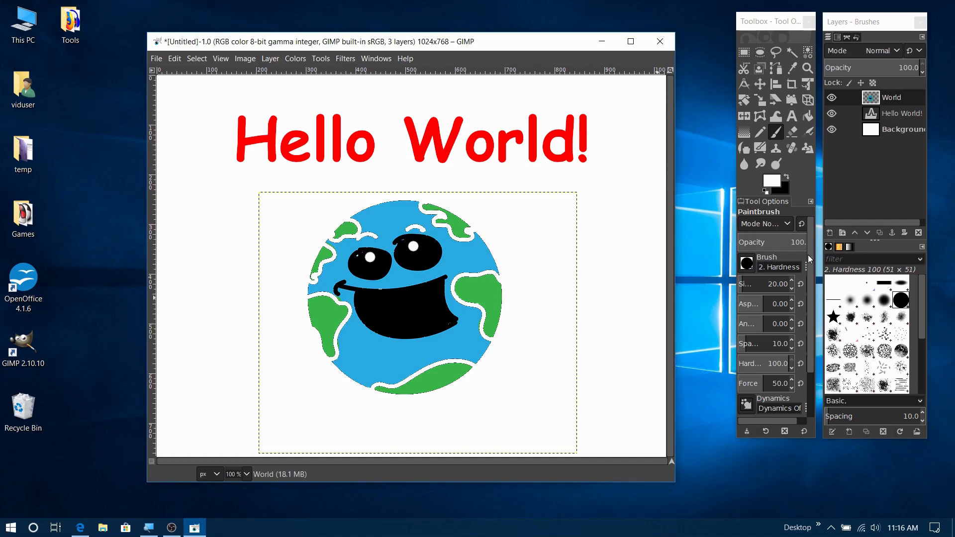
Switch between the World, Hello World! and Background layers to compare their boundaries
mouse_move(430, 44)
left_mouse_down()
mouse_move(444, 33)
mouse_move(436, 32)
left_mouse_up()
left_click(892, 114)
left_click(890, 130)
left_click(892, 114)
left_click(890, 98)
left_click(886, 117)
left_click(888, 131)
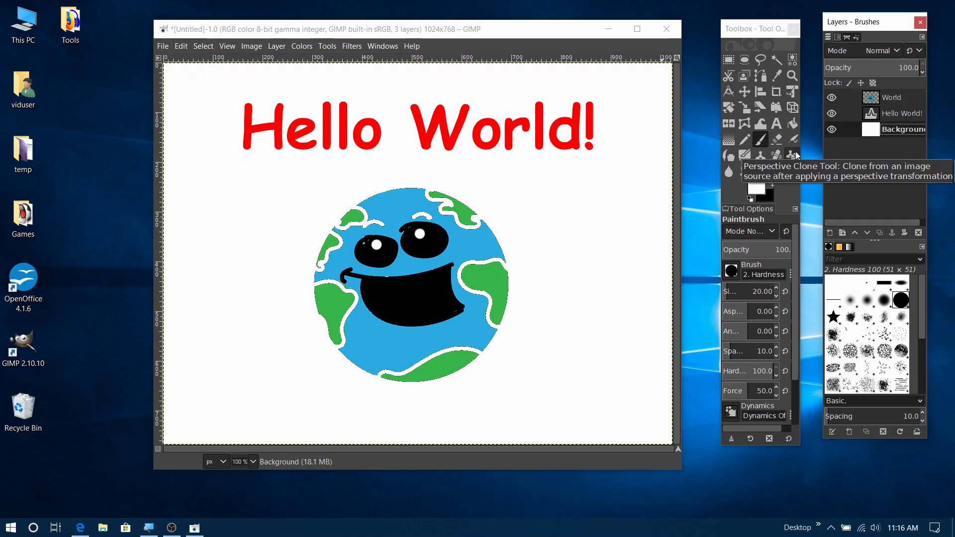
left_click(887, 98)
left_click(887, 113)
left_click(886, 129)
left_click(886, 115)
left_click(891, 97)
Merge the World layer down into the Hello World! layer and move the combined layer slightly up and left
right_click(893, 99)
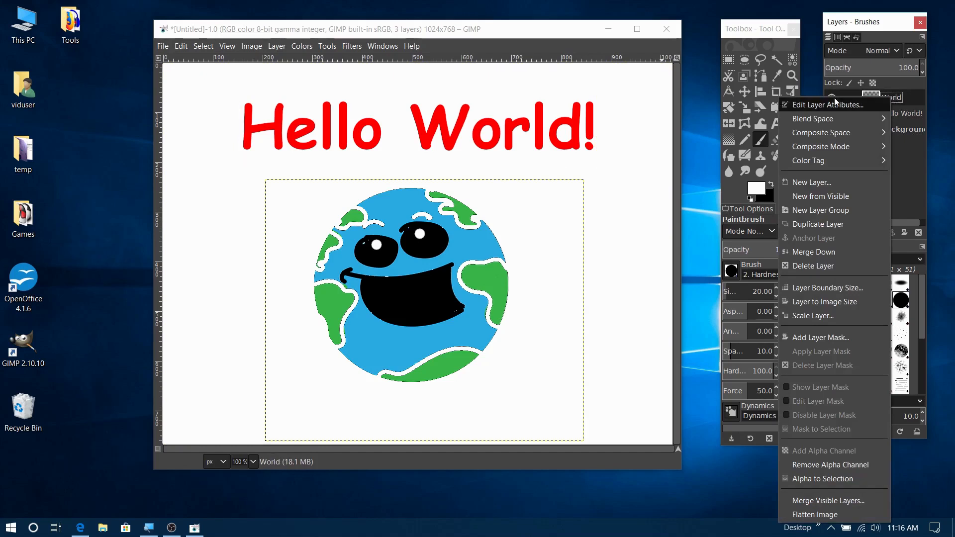
left_click(810, 253)
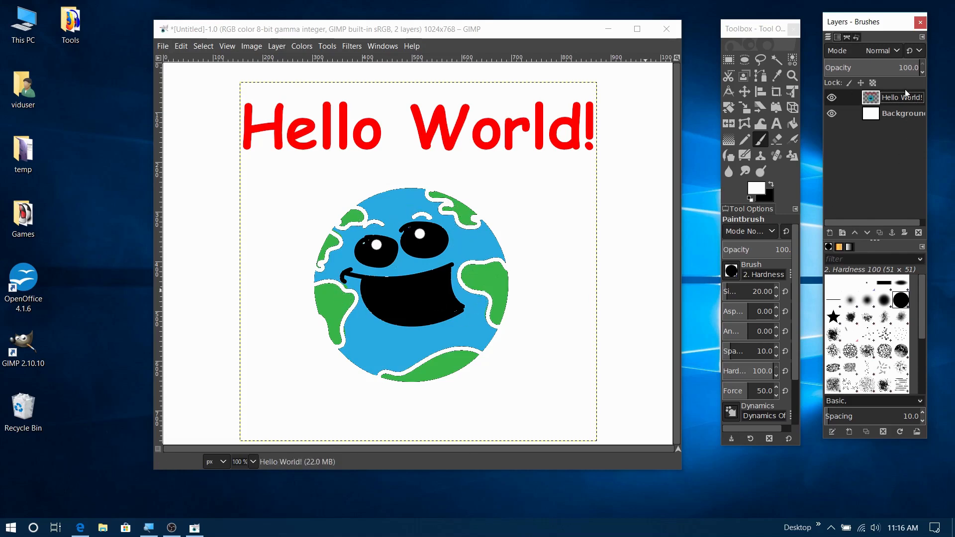
left_click(744, 92)
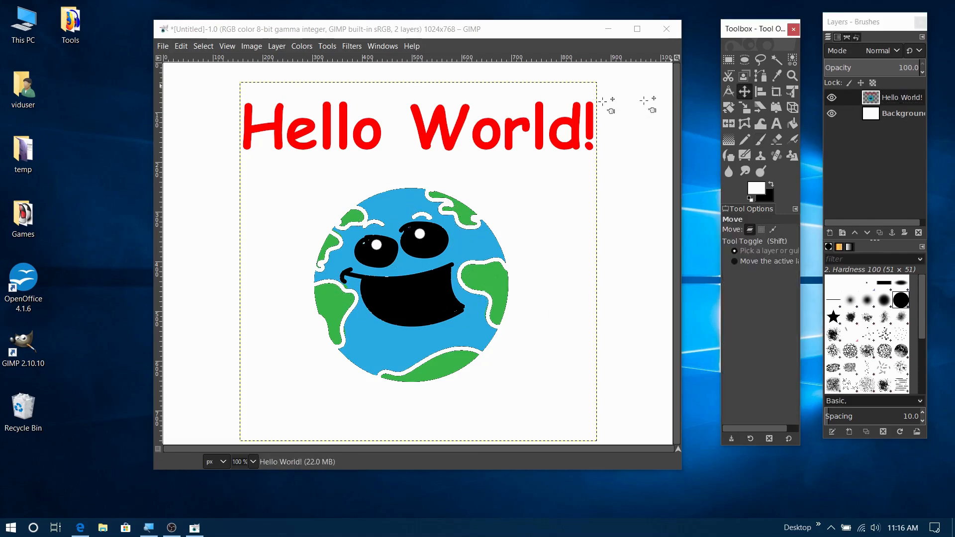
mouse_move(426, 132)
left_mouse_down()
mouse_move(454, 120)
mouse_move(426, 120)
left_mouse_up()
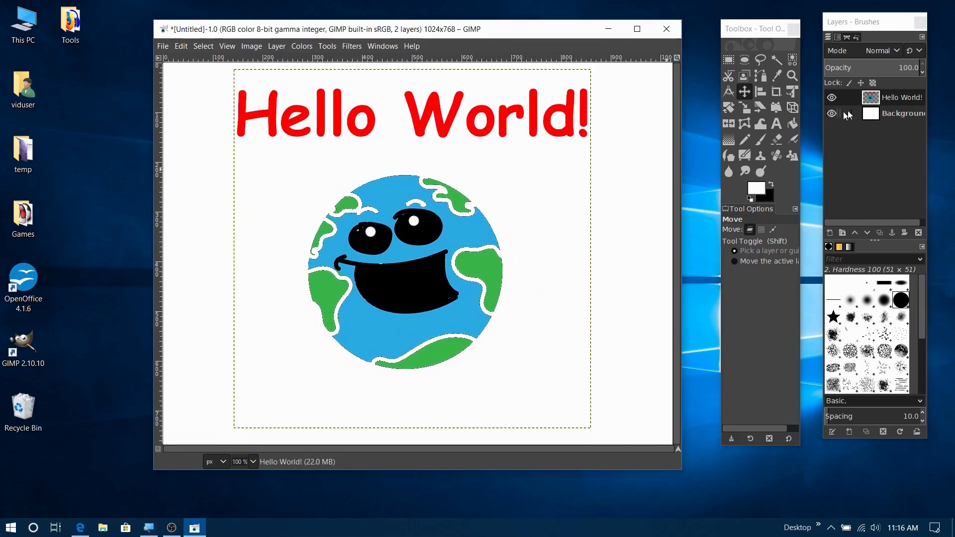
Merge the combined Hello World! layer down into the Background layer
right_click(892, 95)
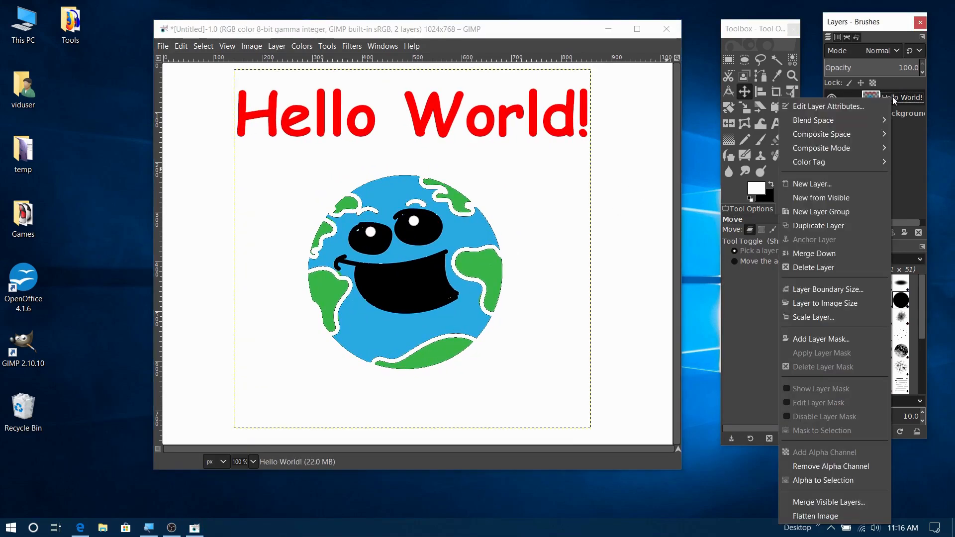
left_click(805, 253)
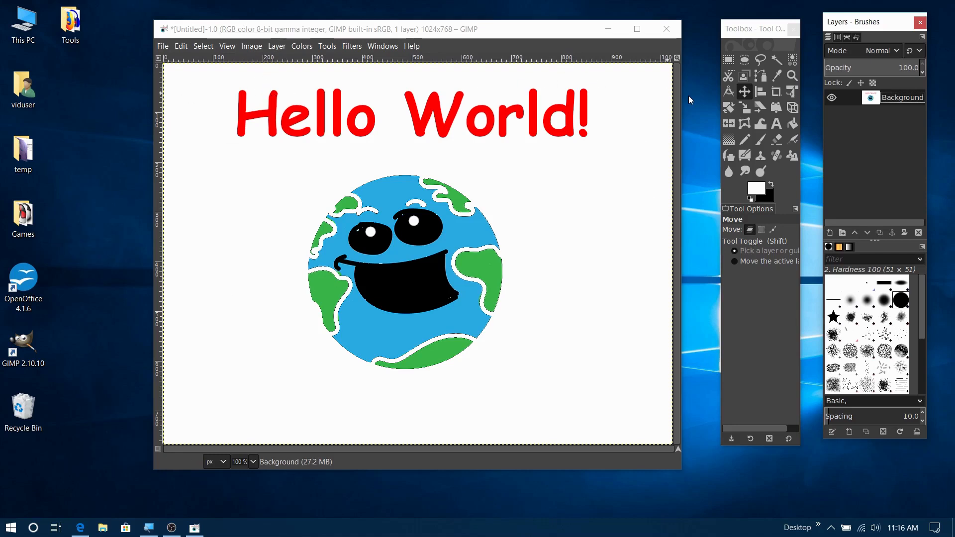
Crop the image to a 749 × 617 px rectangular selection at position 130, 28 around the text and Earth
left_click(728, 60)
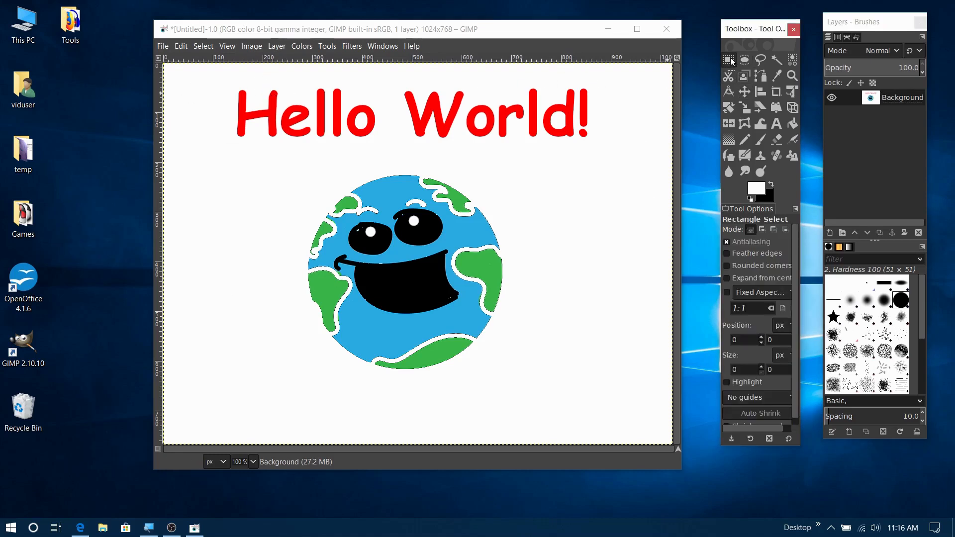
left_click_drag(228, 82, 600, 384)
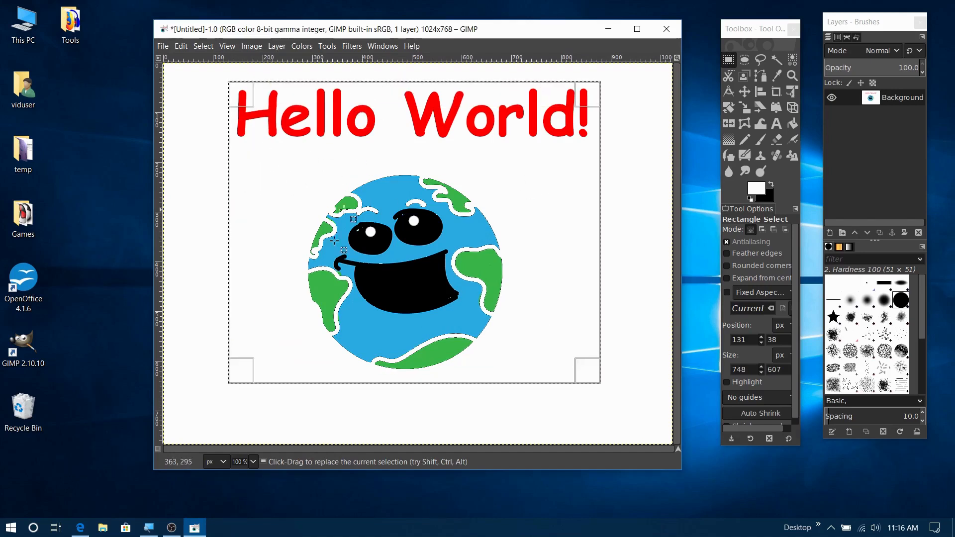
left_click_drag(408, 97, 410, 93)
left_click_drag(243, 222, 243, 222)
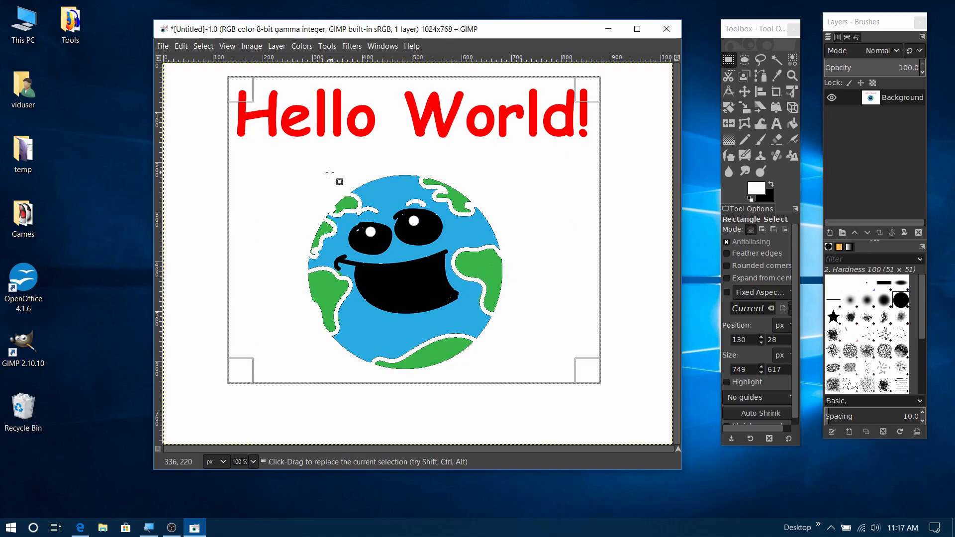
left_click(252, 46)
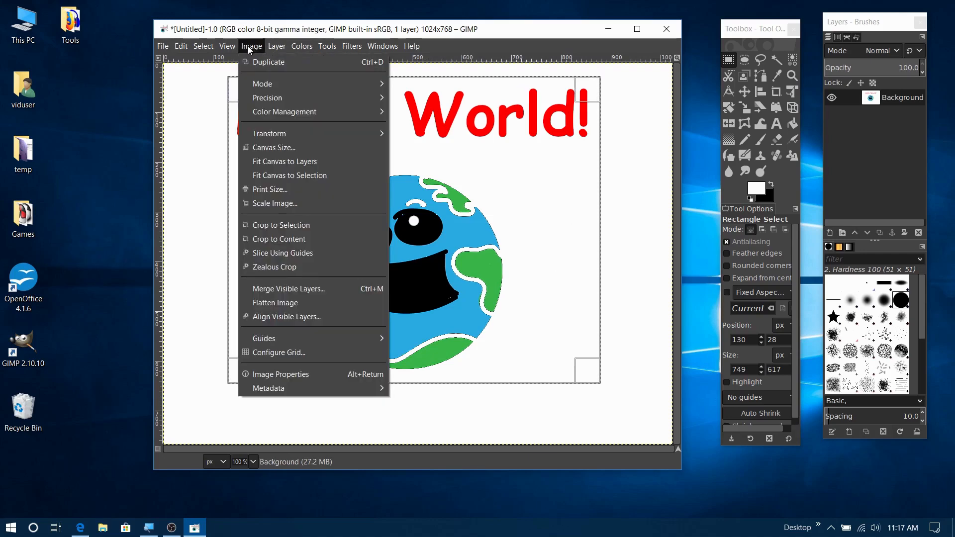
left_click(259, 225)
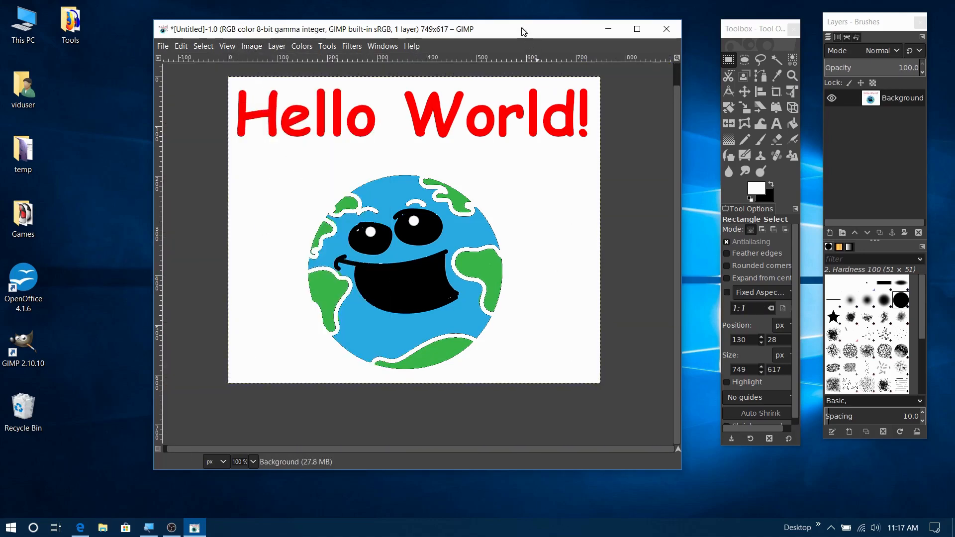
left_click_drag(525, 30, 488, 37)
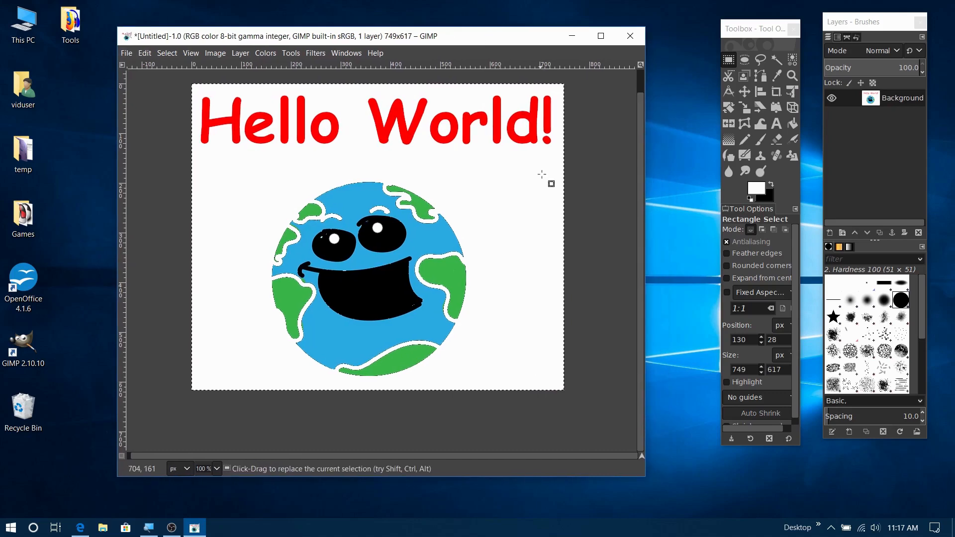
Save the image as hello world.xcf in the Documents folder
left_click(126, 53)
left_click(143, 174)
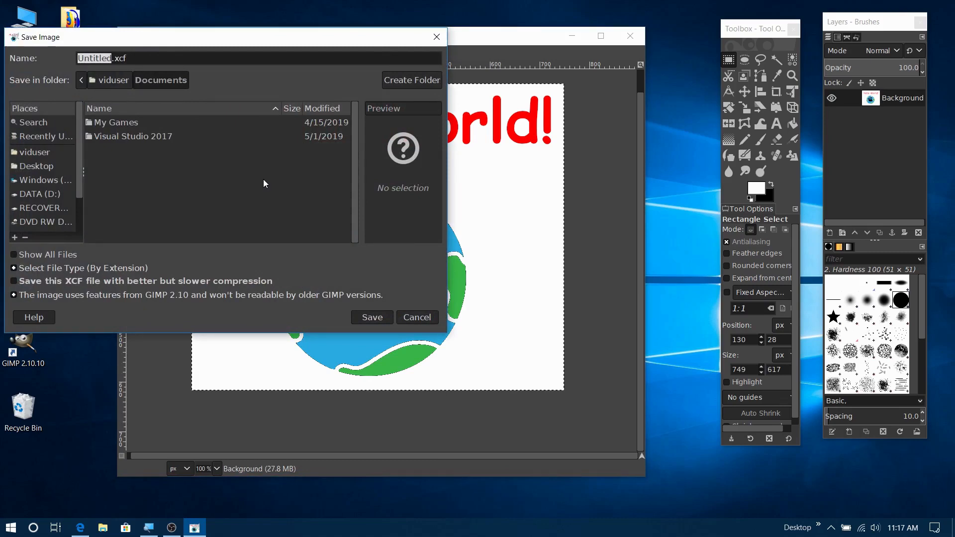
key("BackSpace")
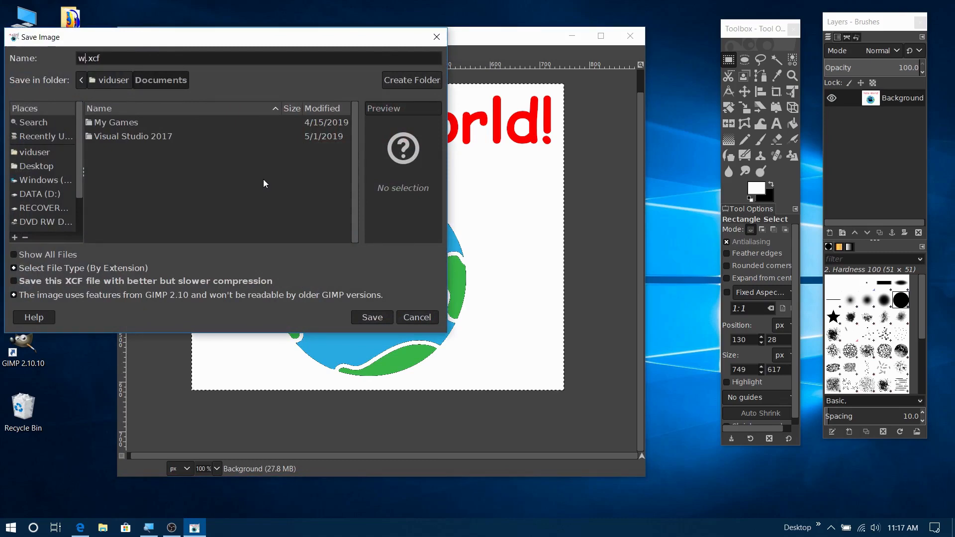
type("hello world")
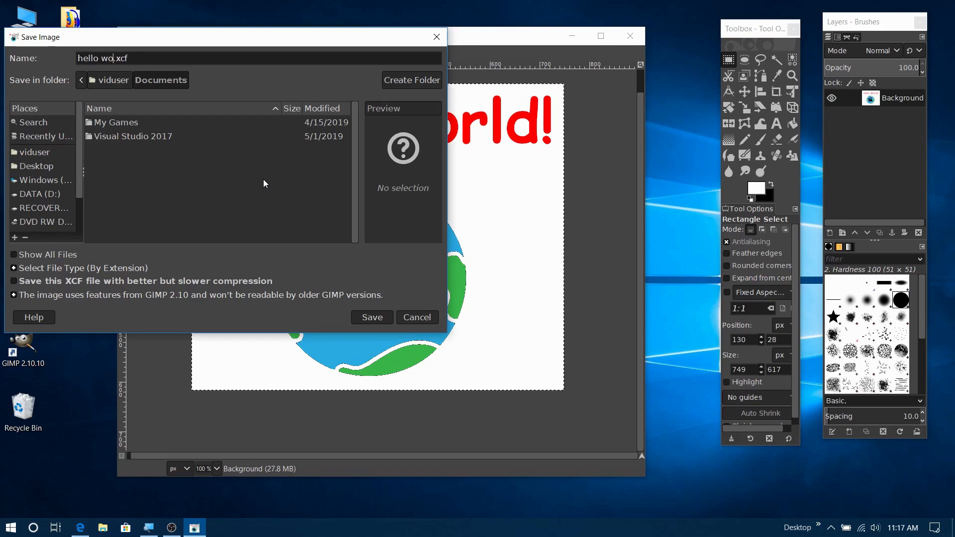
key("Return")
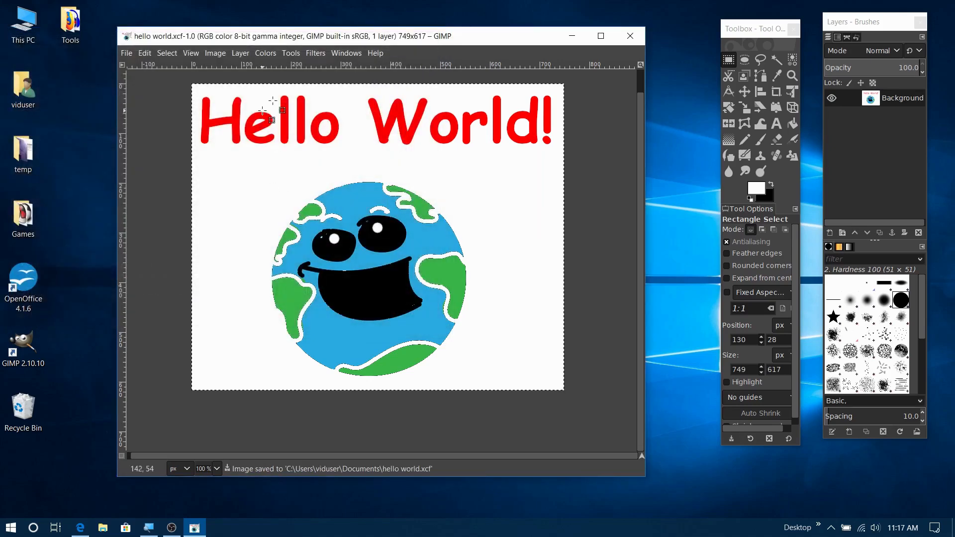
Set up an export of the image to the Documents folder as a JPEG image named hello world.jpg
left_click_drag(343, 39, 454, 25)
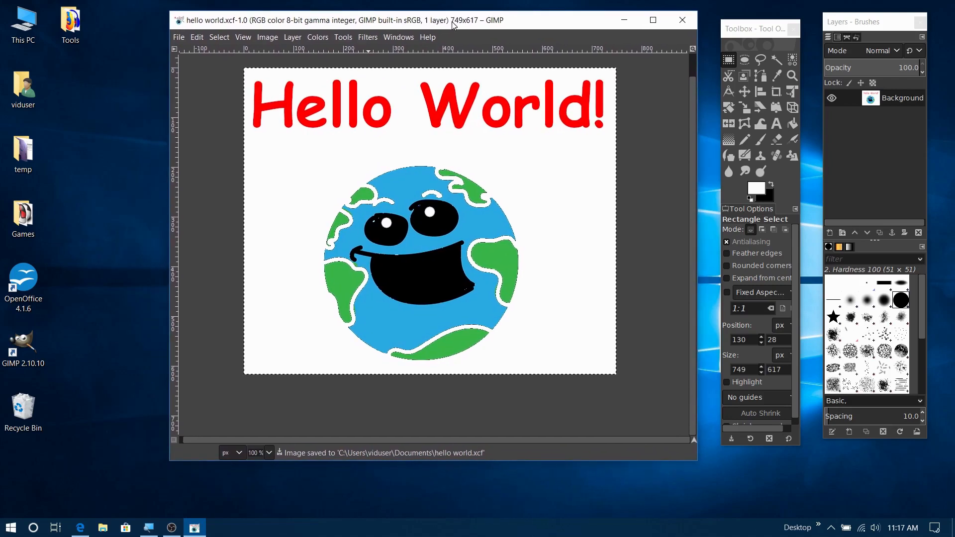
left_click(178, 36)
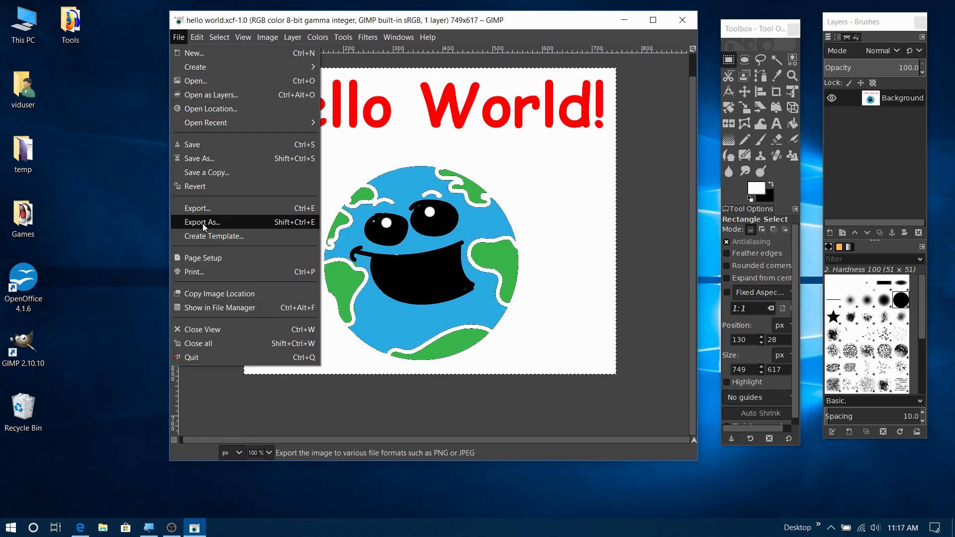
left_click(202, 209)
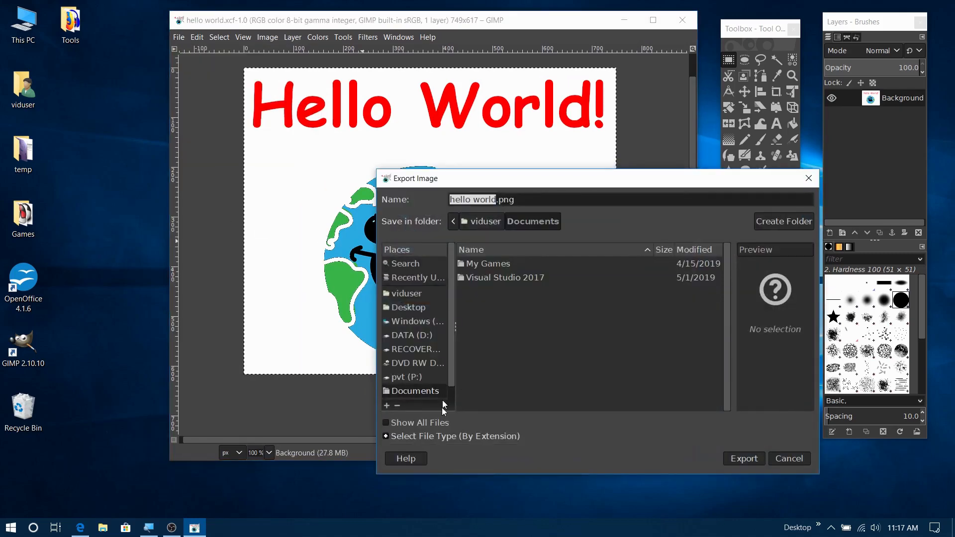
left_click(479, 200)
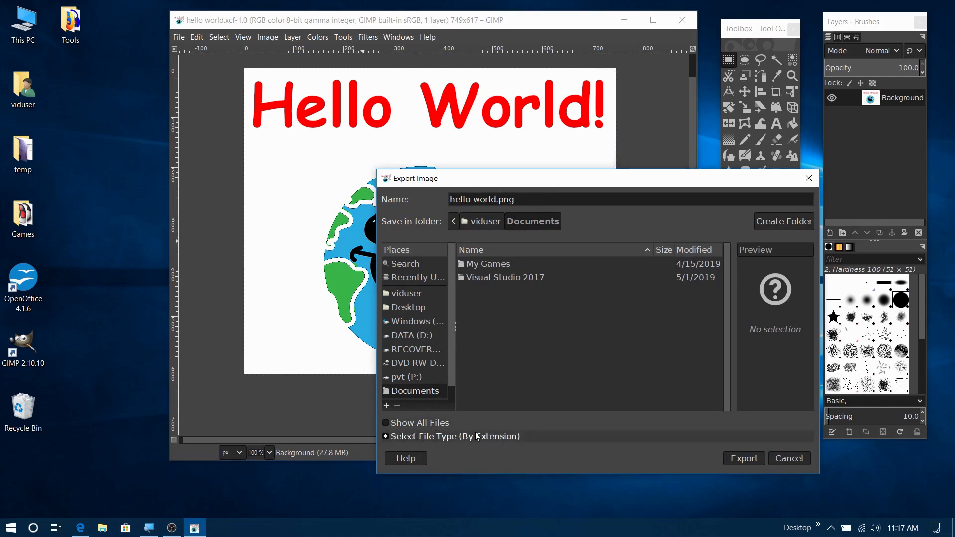
left_click(490, 436)
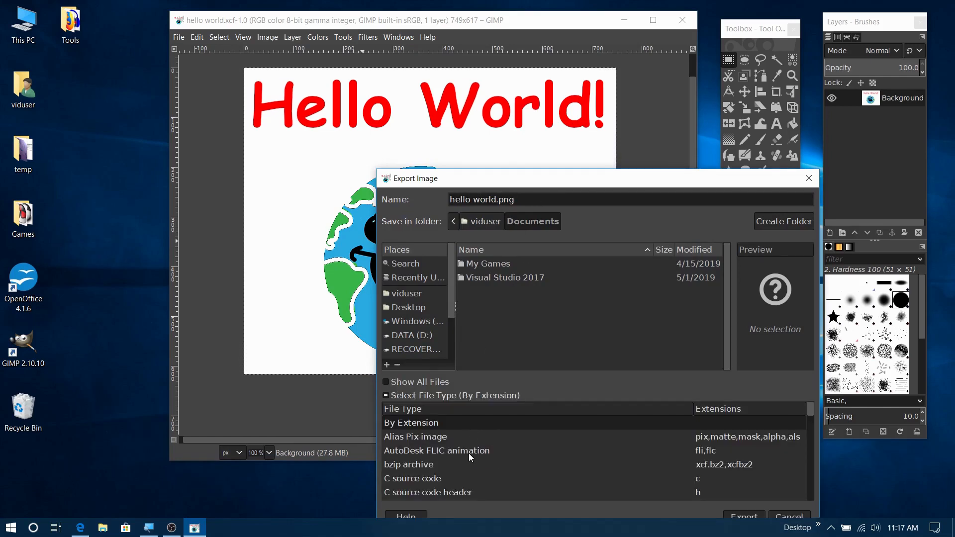
scroll(706, 465, "down", 5)
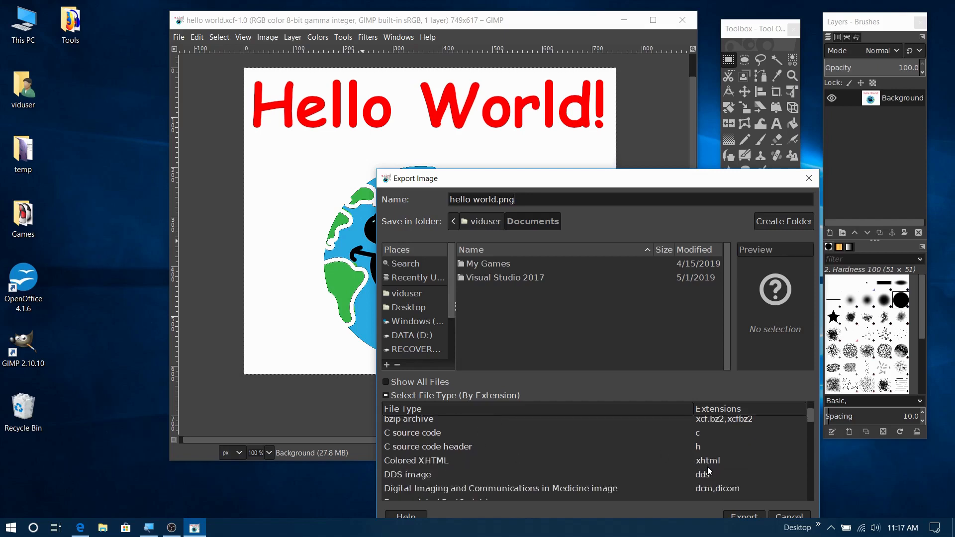
scroll(707, 471, "down", 5)
scroll(707, 472, "up", 1)
scroll(707, 473, "down", 1)
scroll(708, 474, "down", 2)
scroll(708, 474, "up", 3)
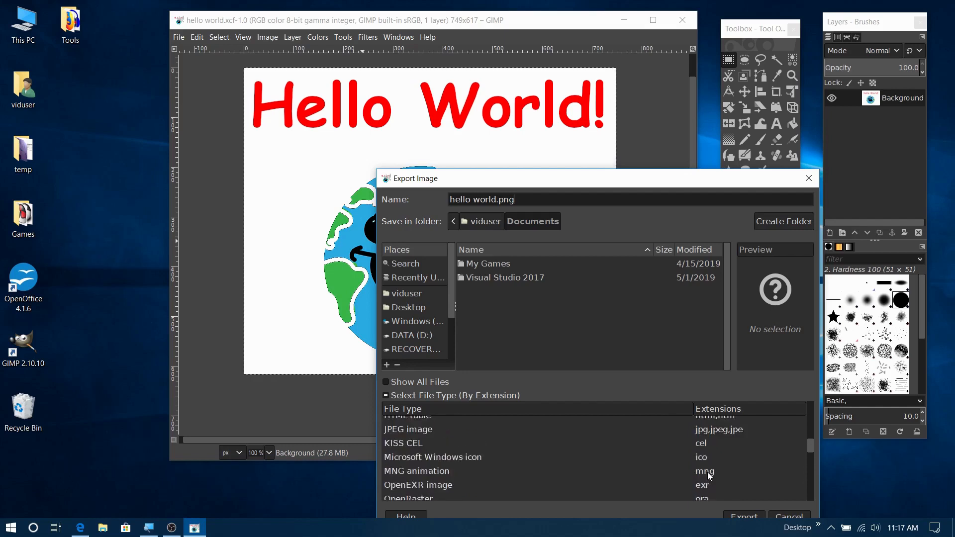
left_click(712, 429)
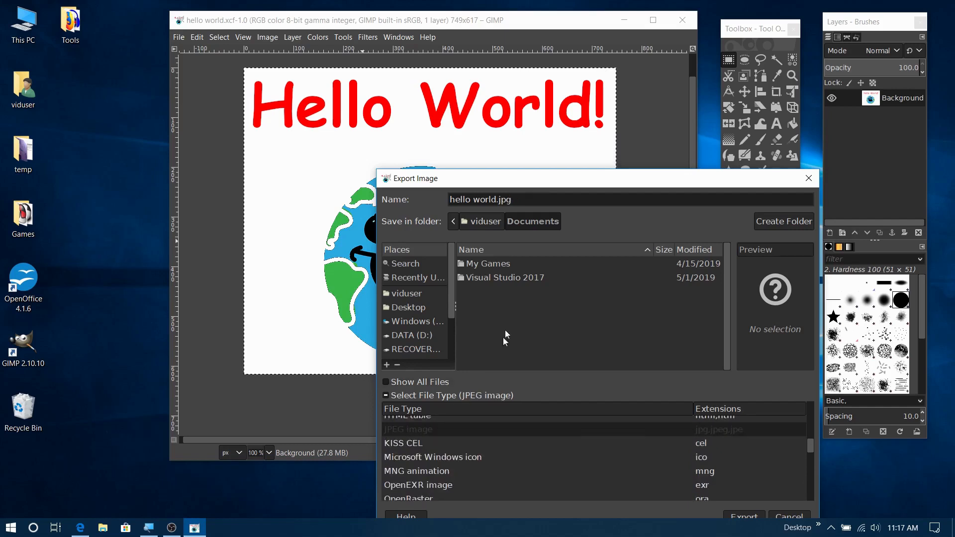
left_click(519, 200)
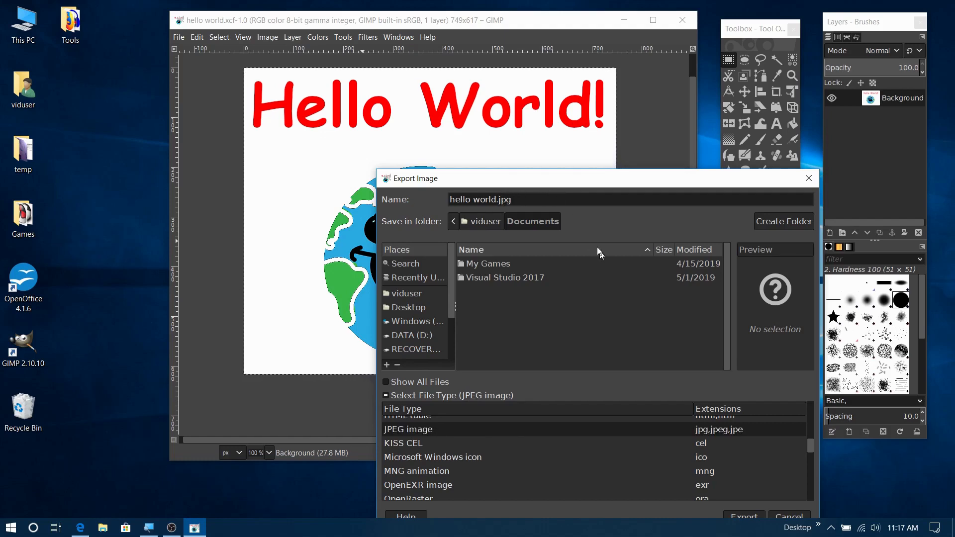
Export the JPEG with its comment replaced by "Hello World!"
left_click_drag(571, 178, 476, 82)
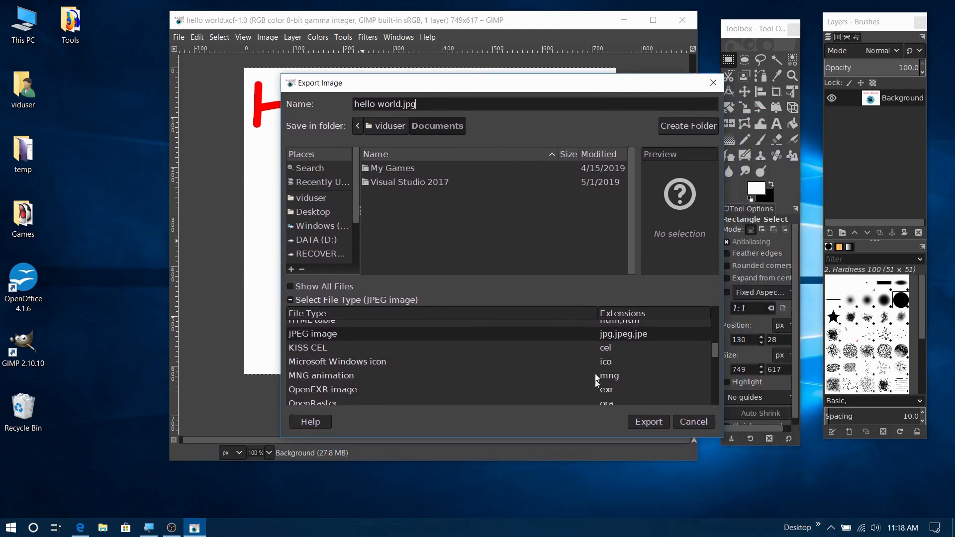
left_click(646, 423)
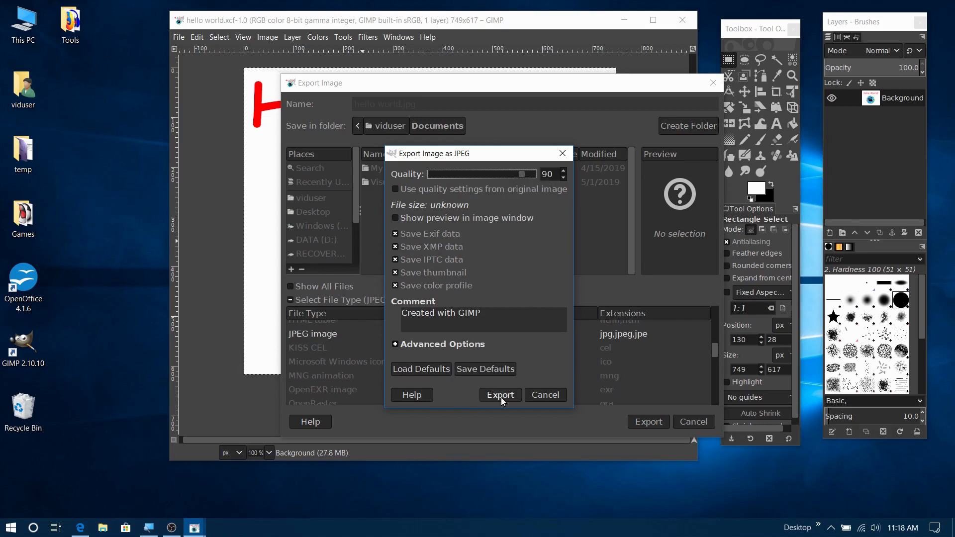
left_click_drag(510, 312, 380, 313)
left_click_drag(458, 312, 354, 303)
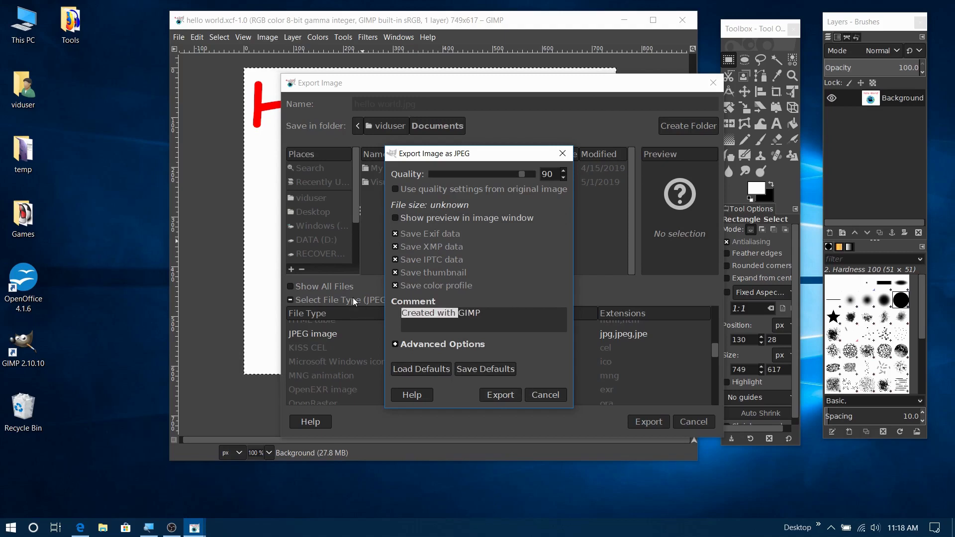
key("BackSpace")
key("shift+End")
key("Delete")
type("Hello World!")
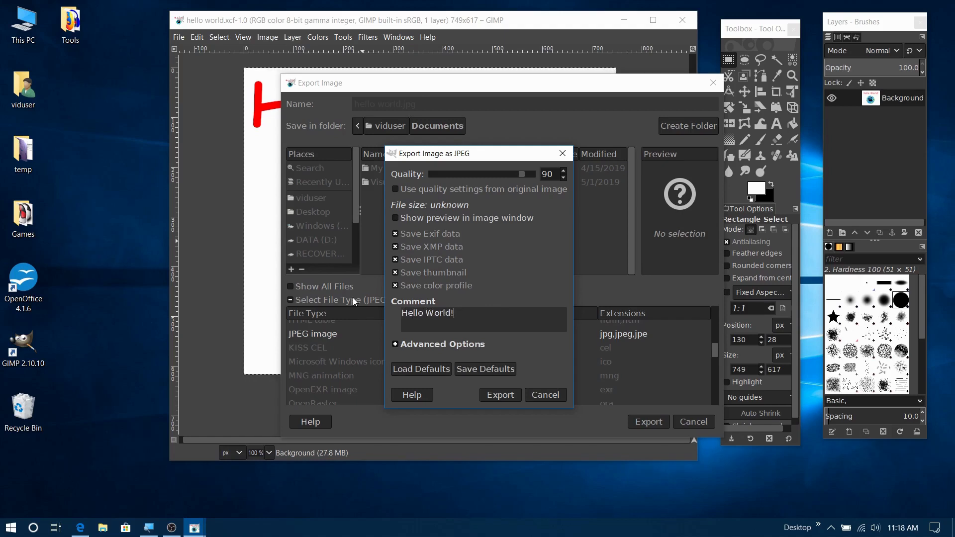
left_click(508, 397)
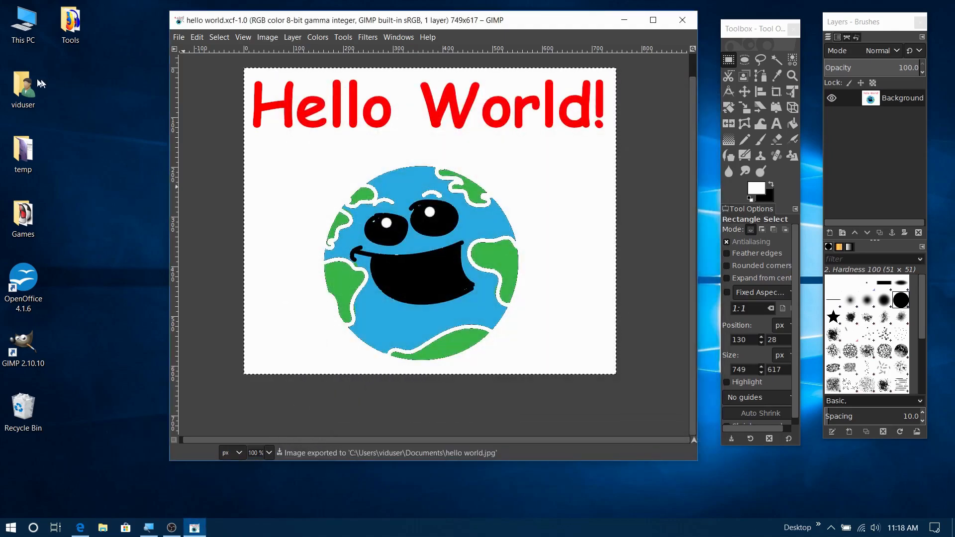
Switch to File Explorer and check the Documents folder for the hello world.jpg and hello world.xcf files
left_click(19, 101)
double_click(19, 101)
double_click(589, 164)
left_click(303, 188)
left_click(315, 202)
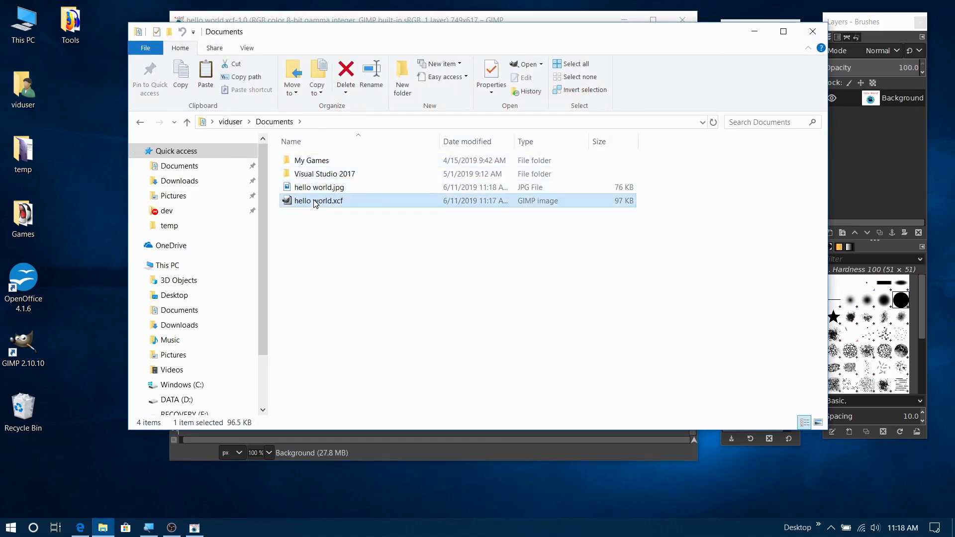
View hello world.jpg in Photos, then close the picture and the Documents folder to return to GIMP
double_click(305, 187)
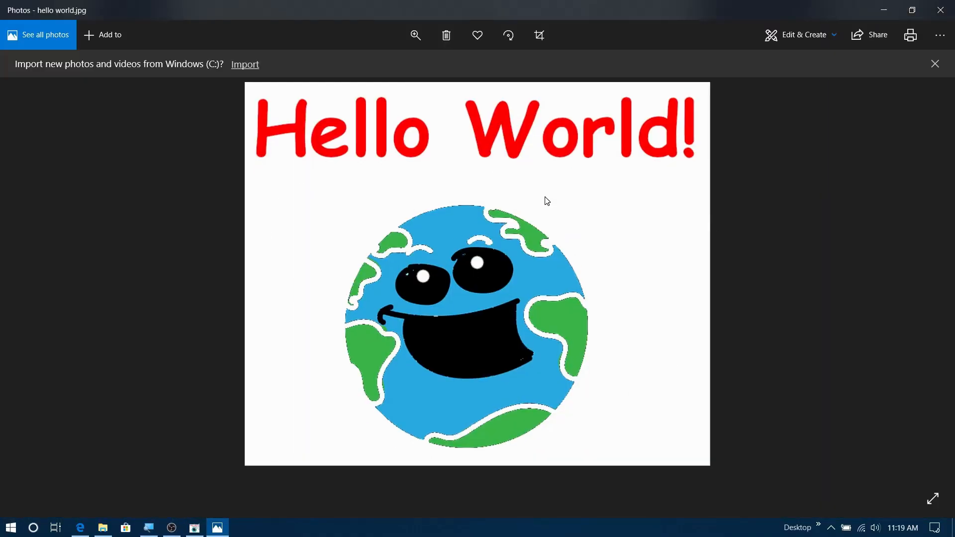
left_click(939, 7)
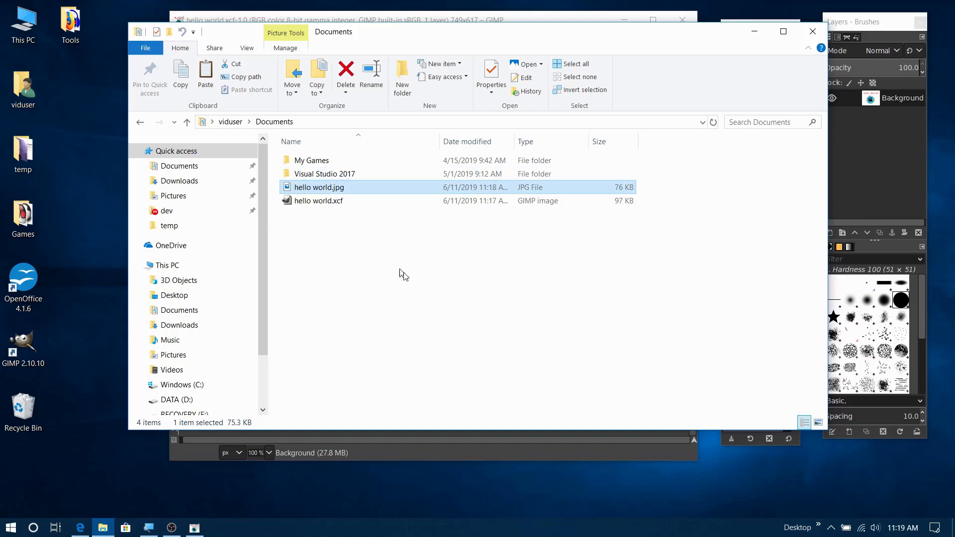
left_click(813, 30)
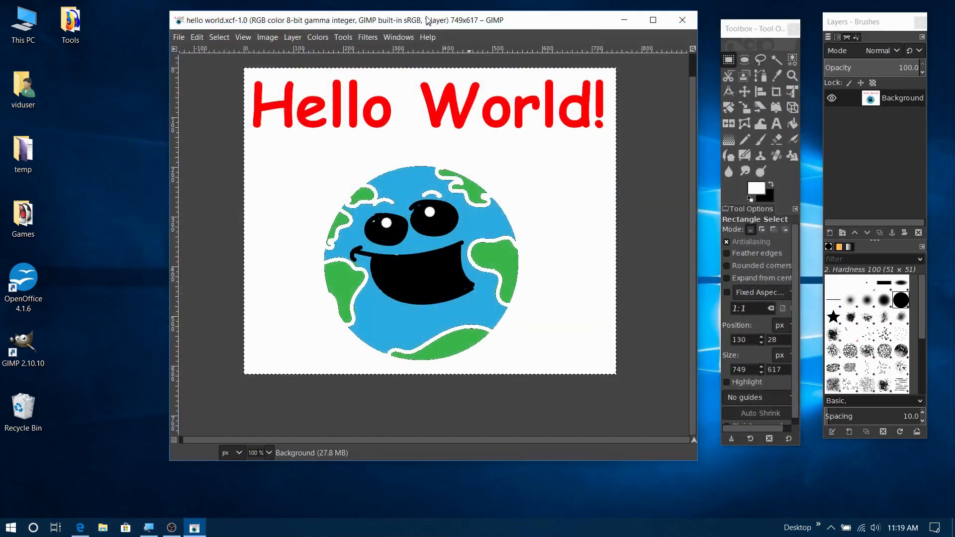